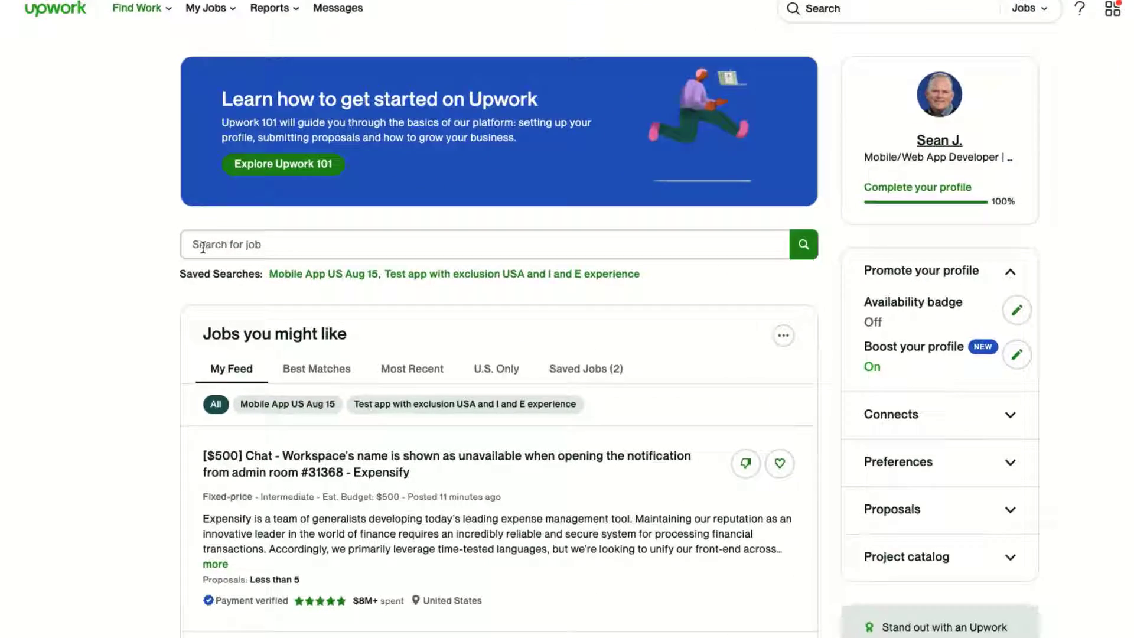
Search Upwork jobs for 'wordpress', bringing up 17,143 results sorted by newest.
click(247, 256)
text(wor)
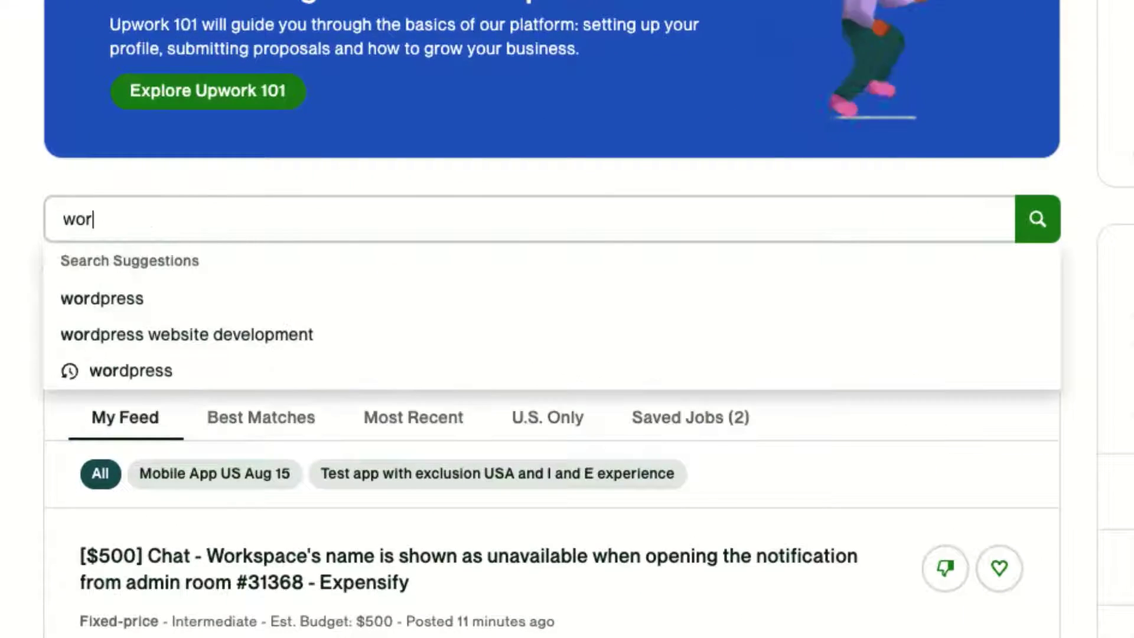
text(dpress)
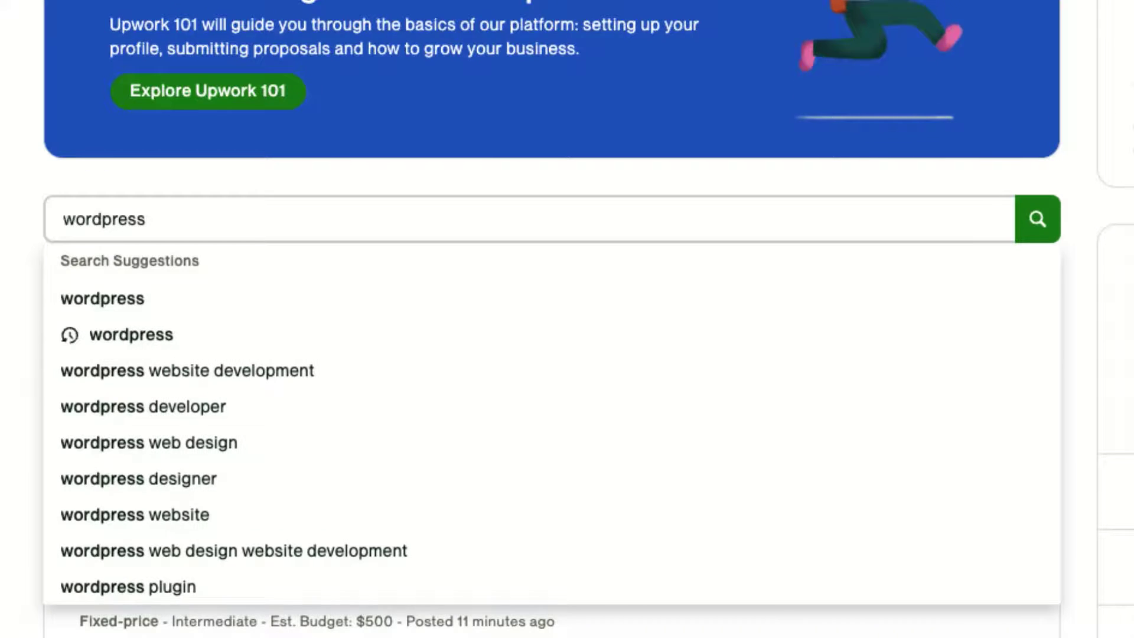
key(Escape)
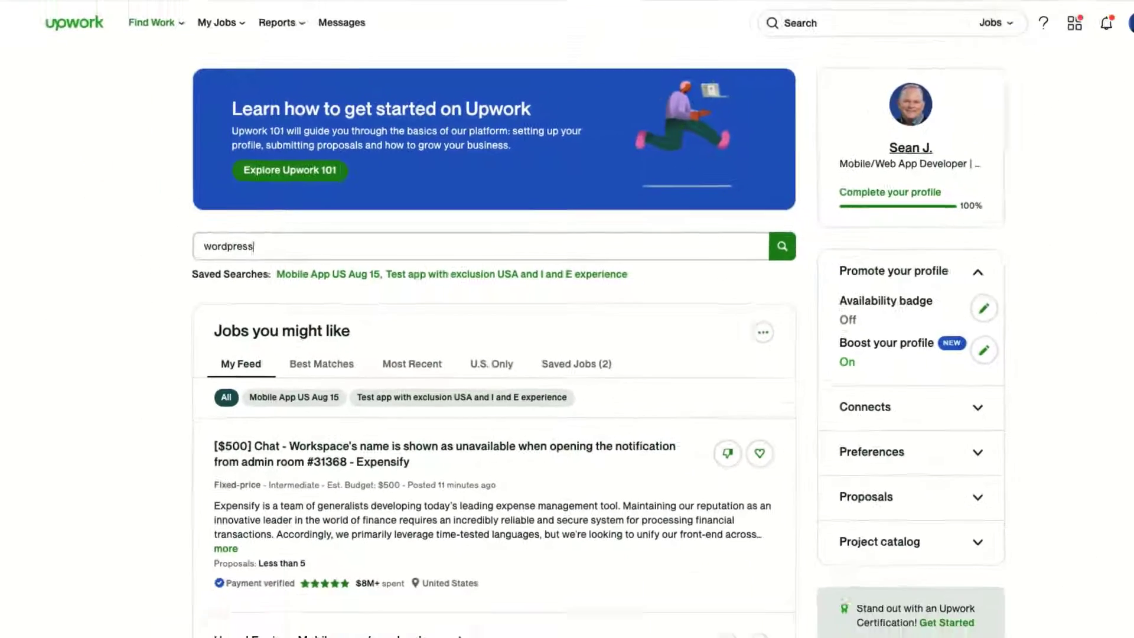
key(Return)
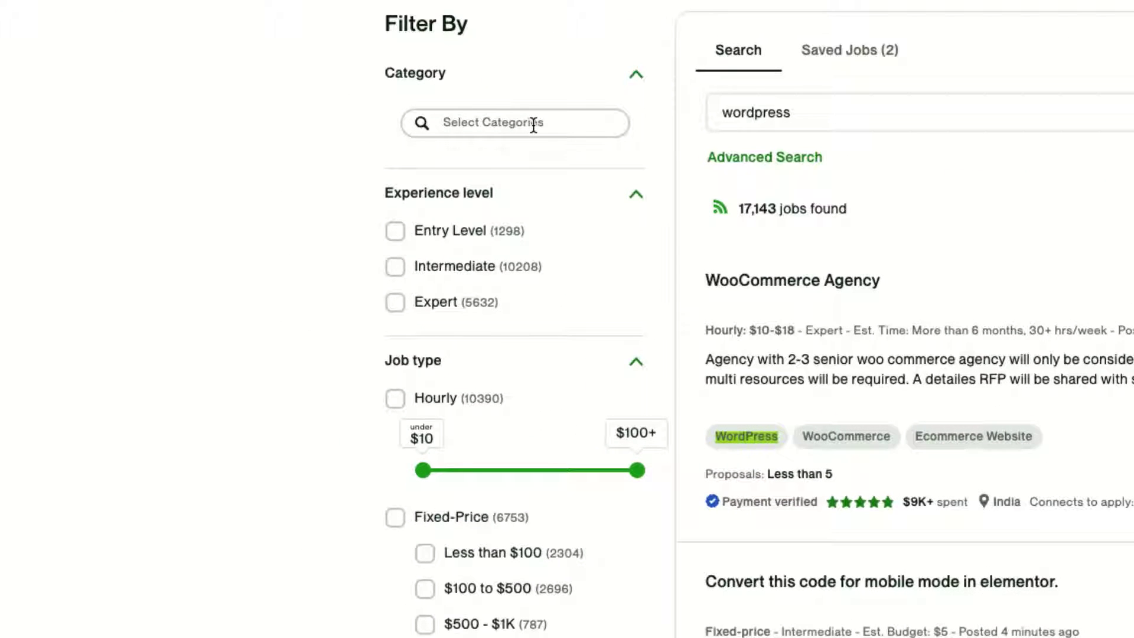
Apply the Web & Mobile Design category filter to the wordpress results.
click(533, 125)
scroll(554, 245, down, 6)
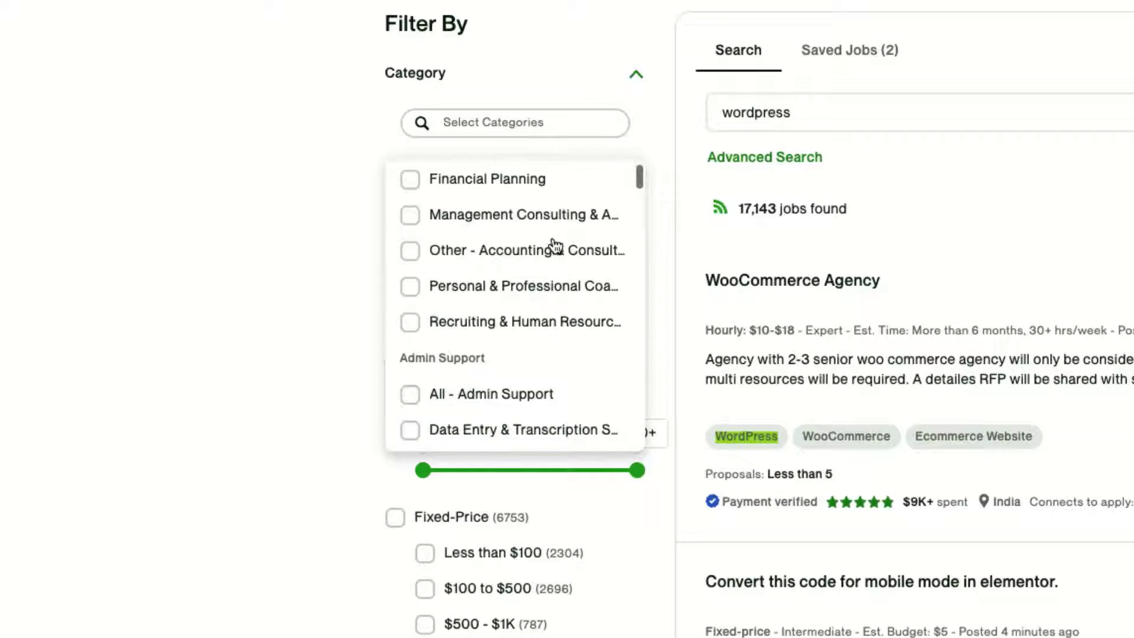
scroll(554, 245, down, 10)
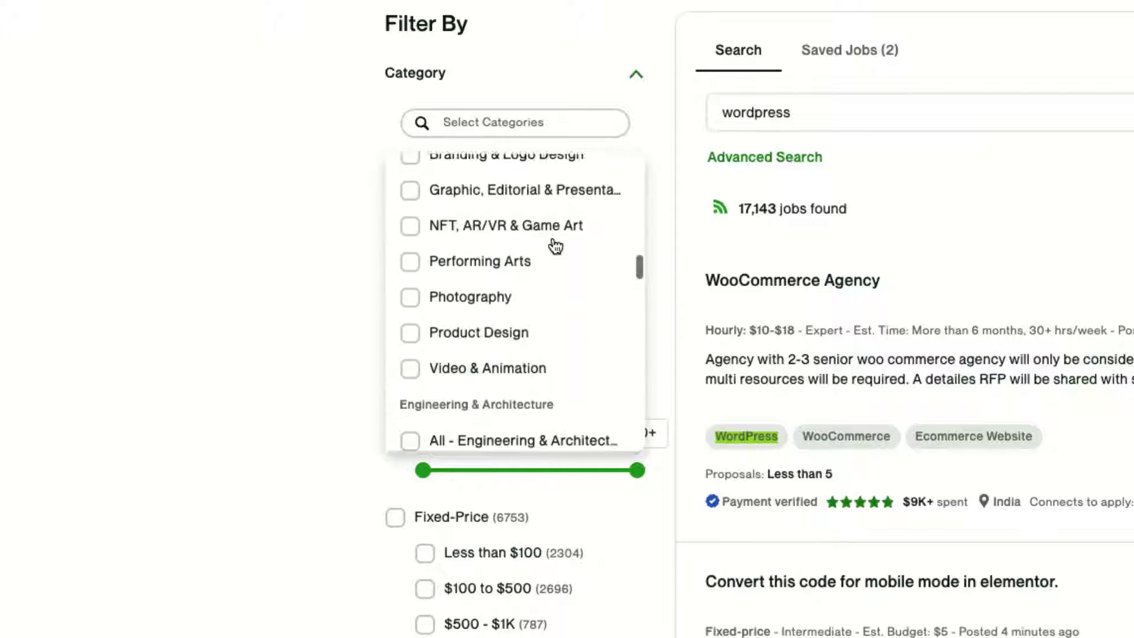
scroll(553, 245, down, 10)
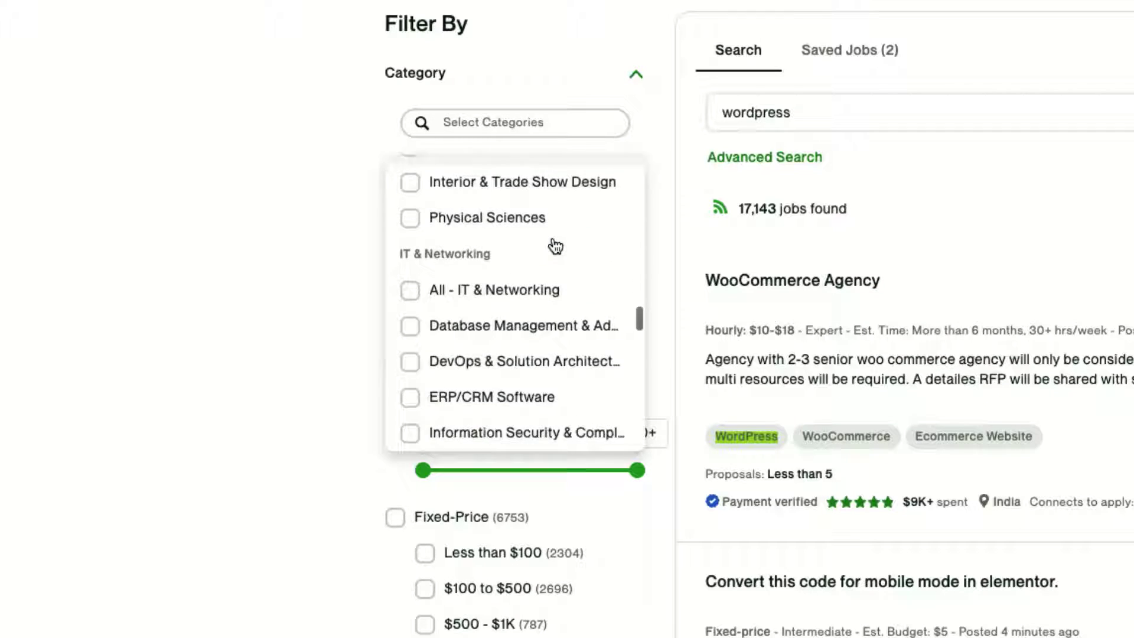
scroll(554, 245, up, 3)
scroll(554, 245, down, 8)
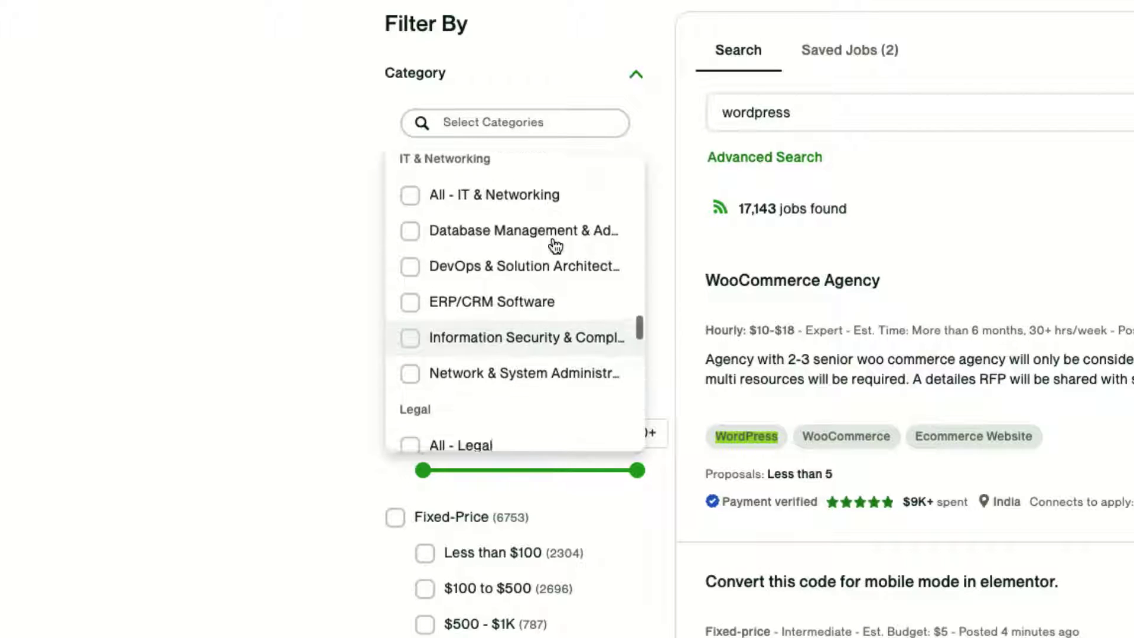
scroll(554, 245, down, 10)
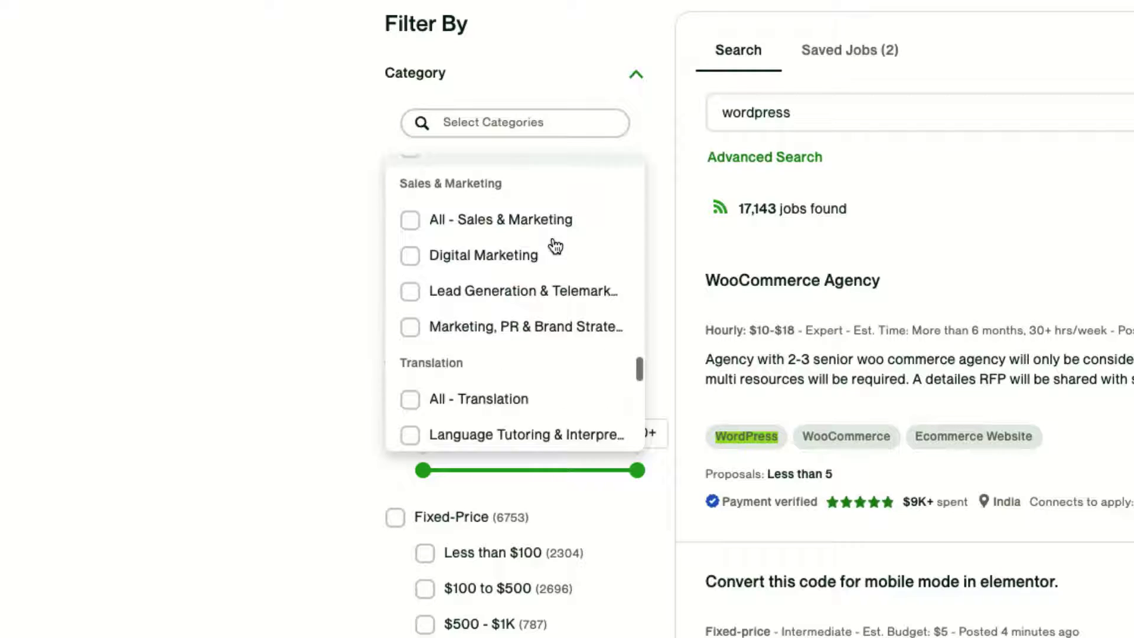
scroll(554, 245, down, 5)
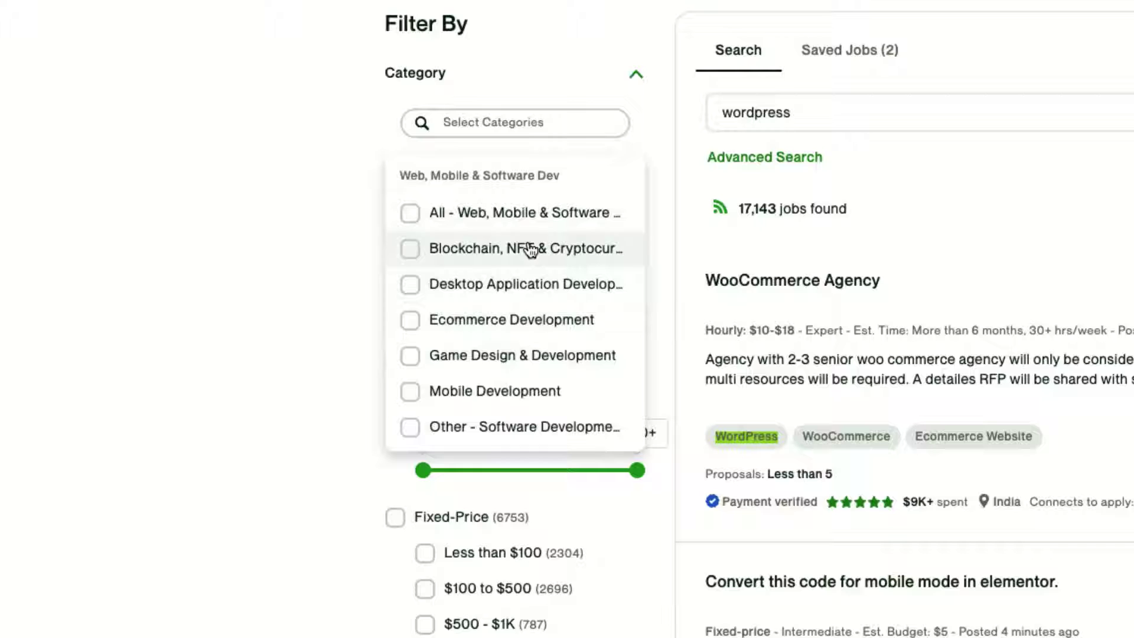
scroll(543, 322, down, 3)
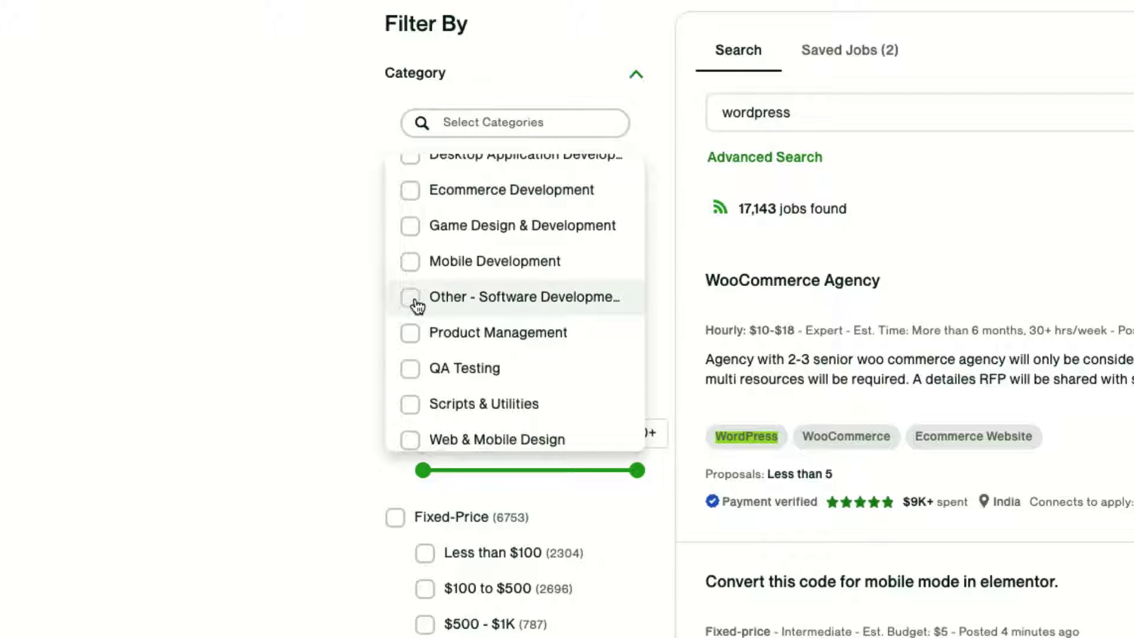
click(412, 444)
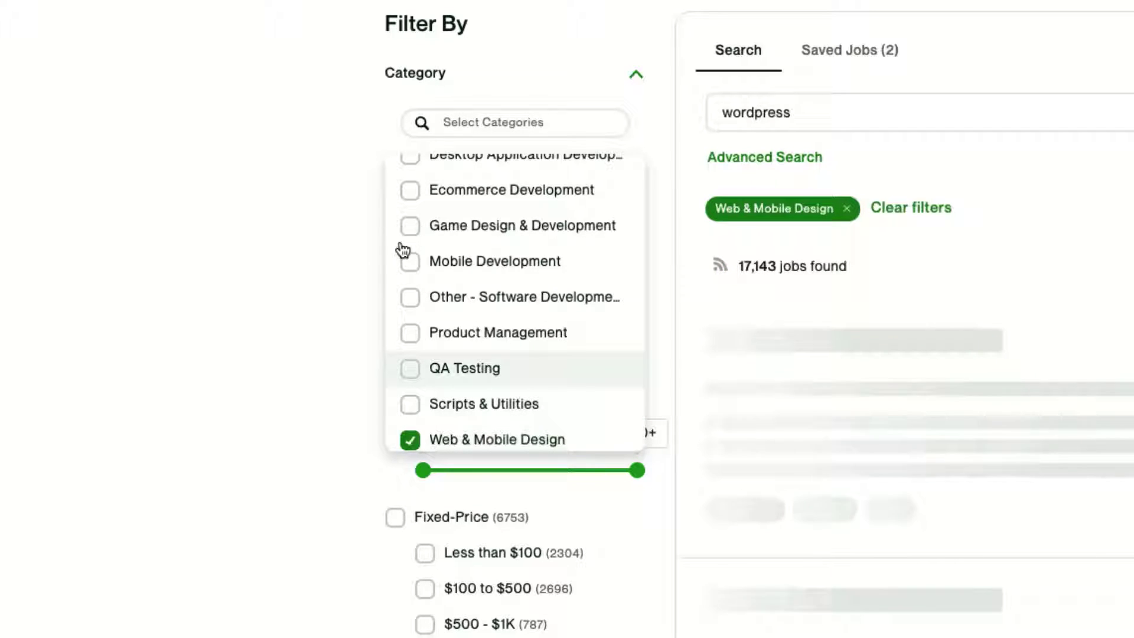
Check Intermediate and Expert experience levels, narrowing the results to 5,707 jobs.
click(660, 137)
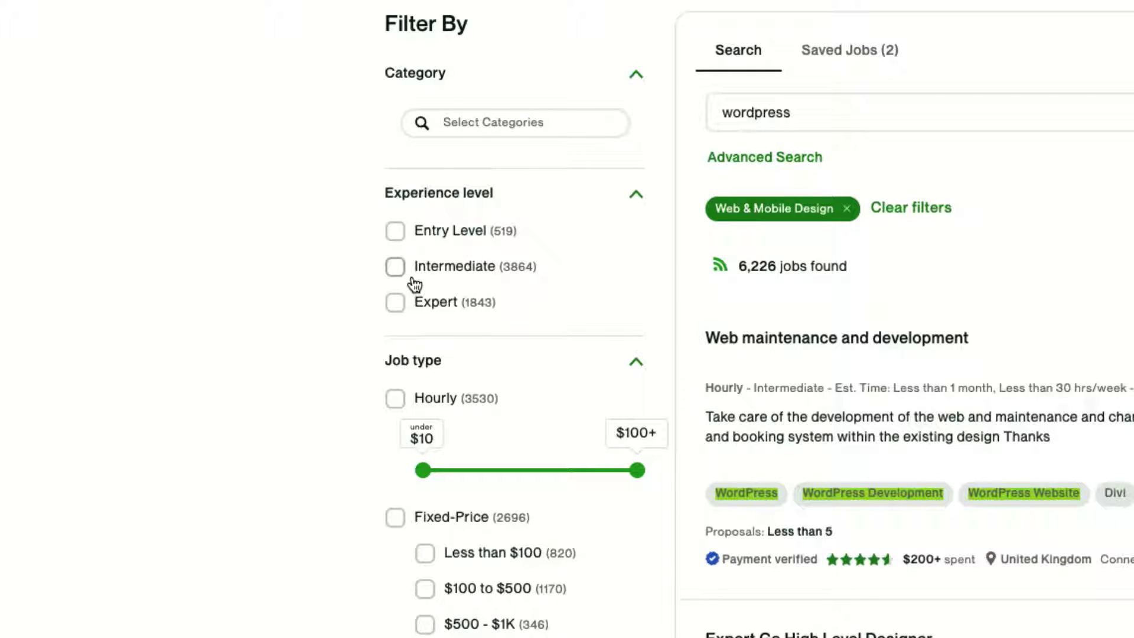
click(395, 267)
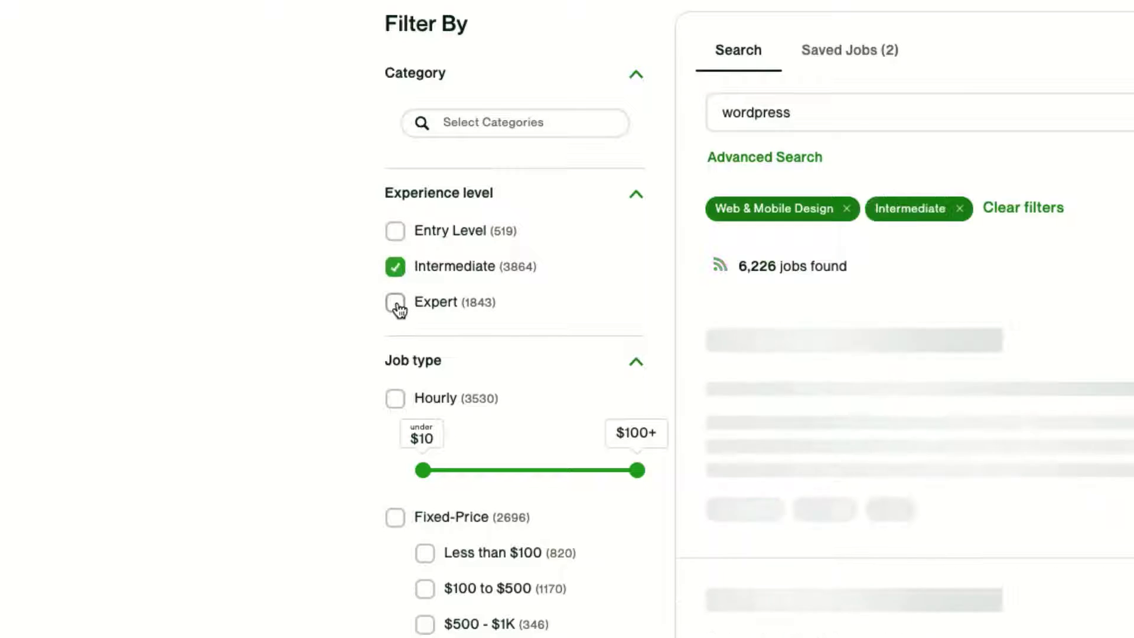
click(398, 306)
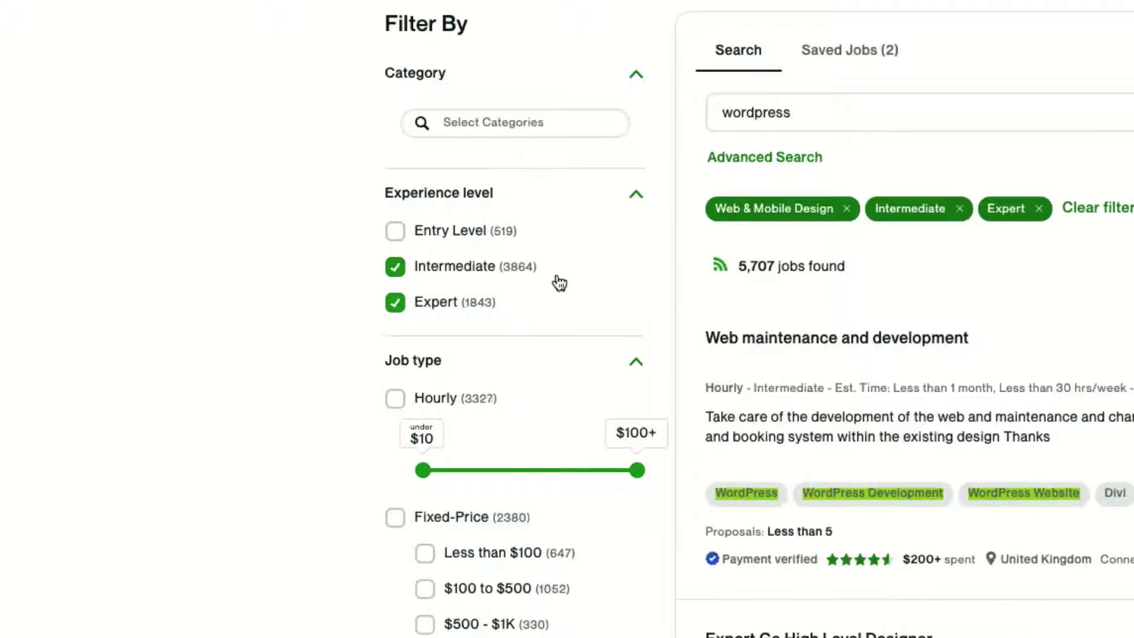
scroll(602, 299, down, 3)
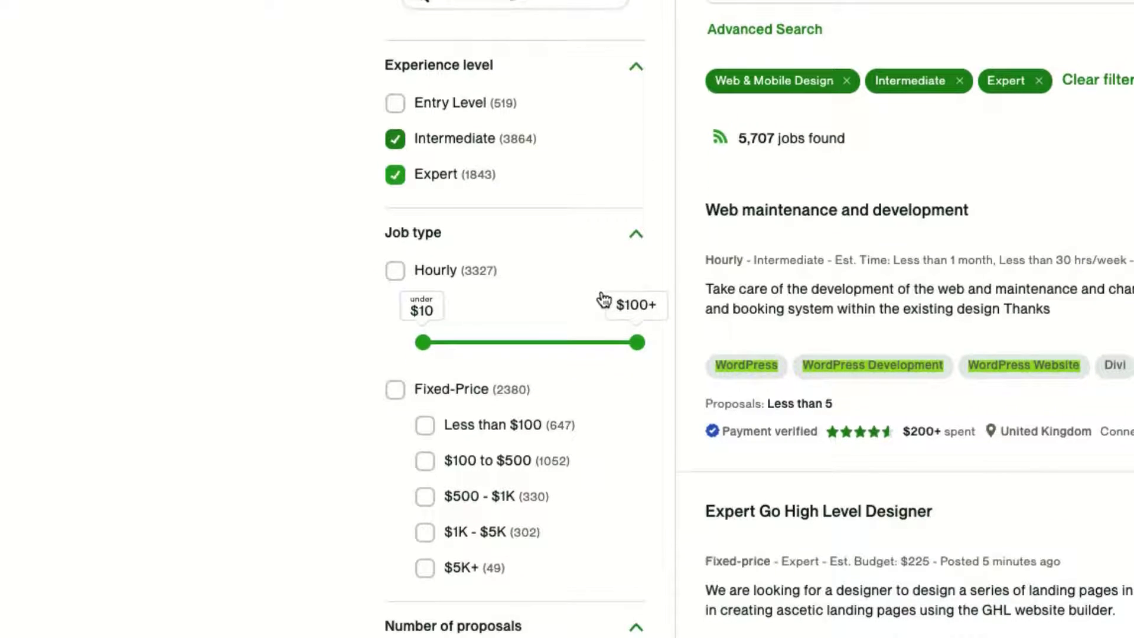
scroll(577, 473, down, 2)
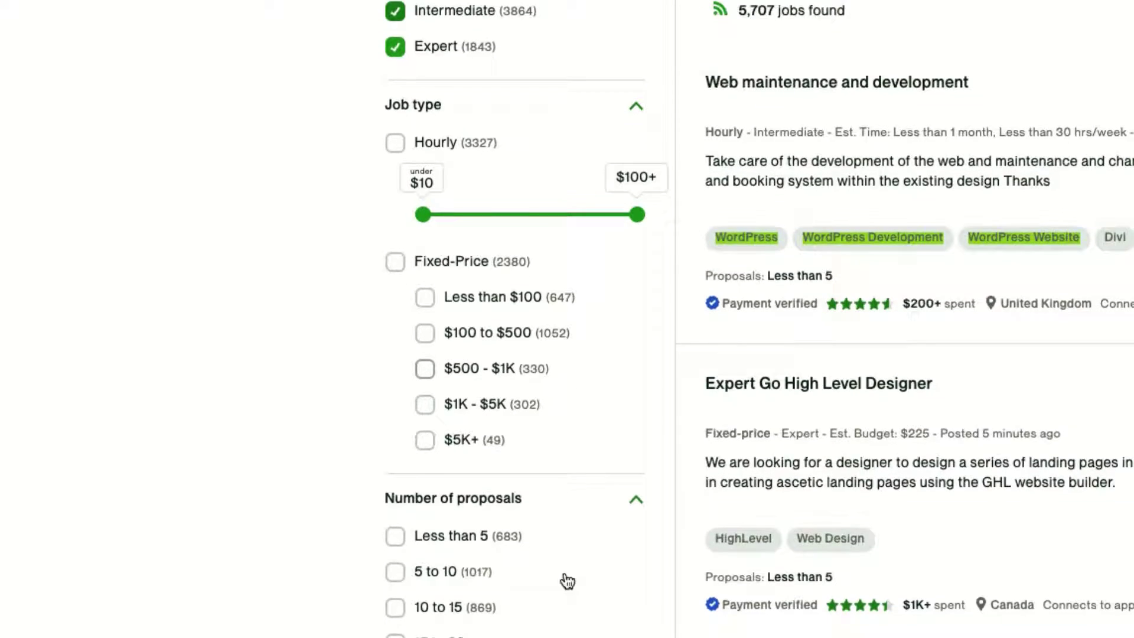
scroll(614, 567, down, 3)
scroll(540, 577, down, 4)
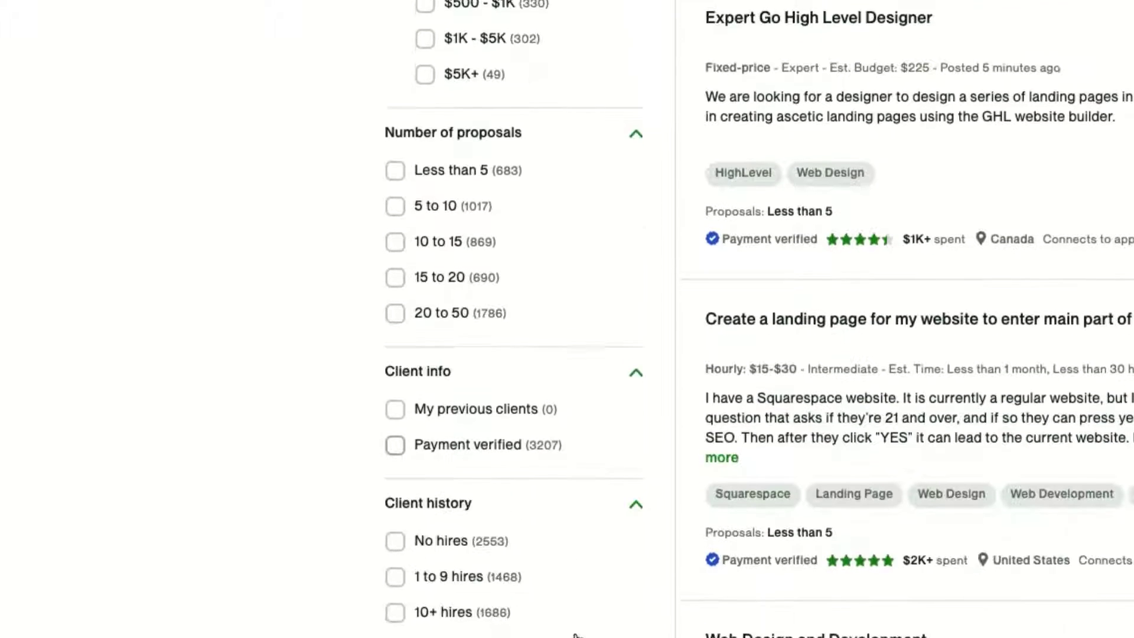
scroll(587, 485, down, 6)
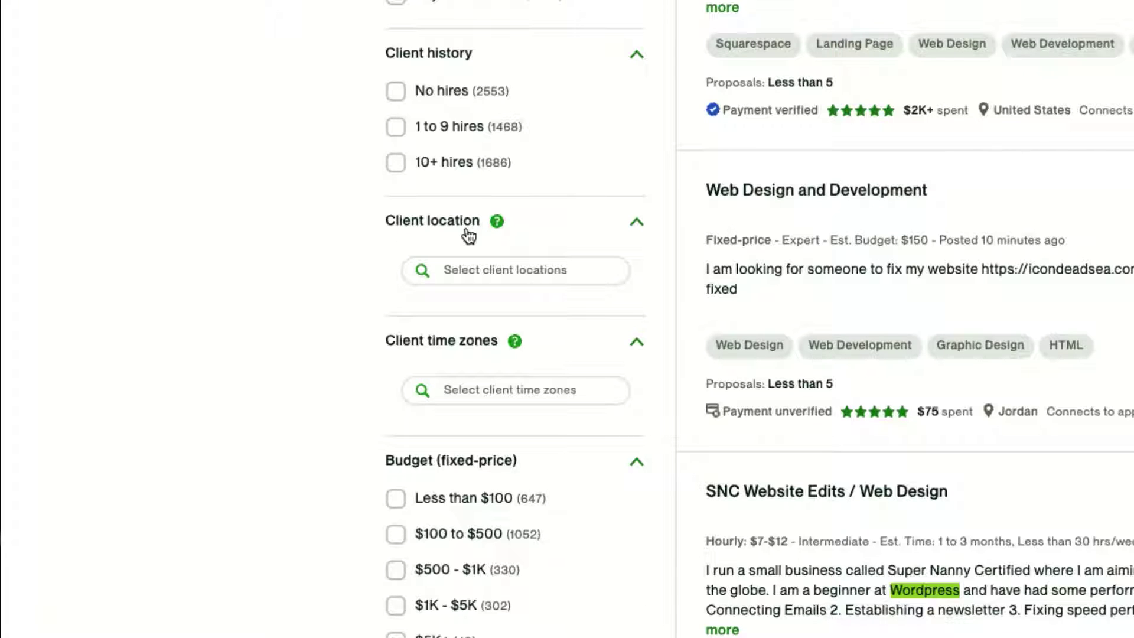
Search the client locations list and check United States, leaving 516 jobs.
click(476, 271)
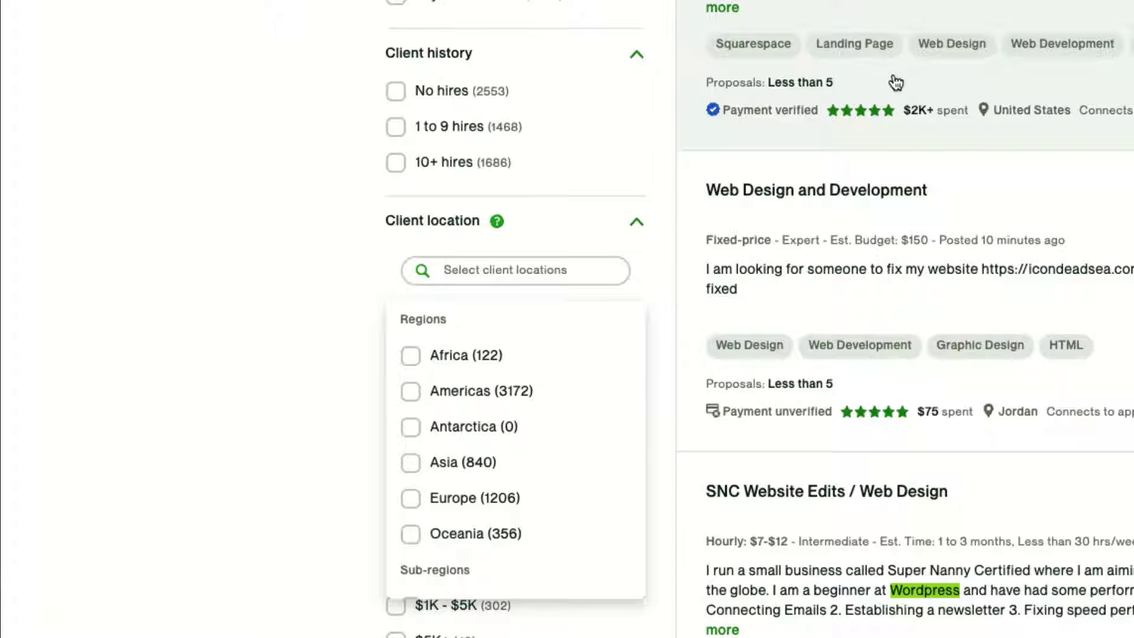
text(un)
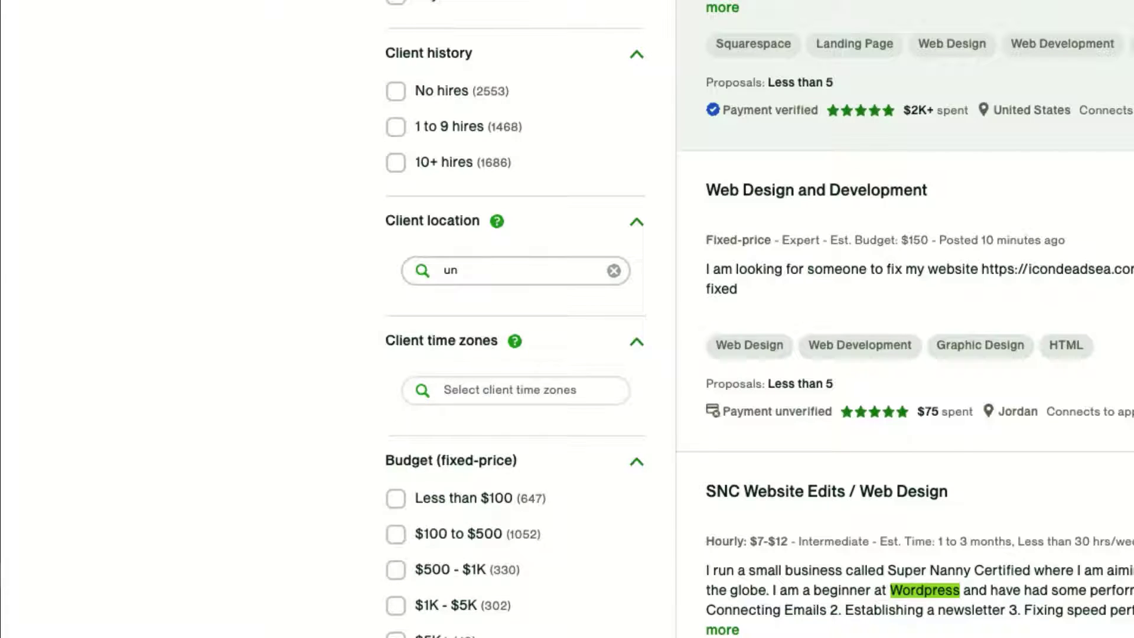
text(oited states)
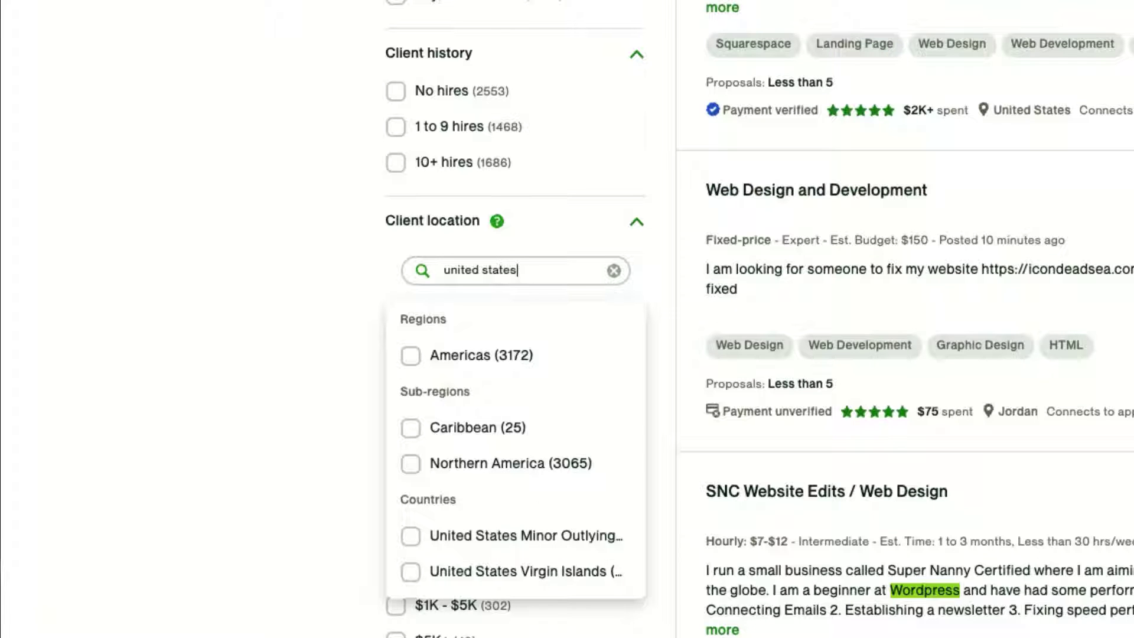
scroll(585, 573, down, 1)
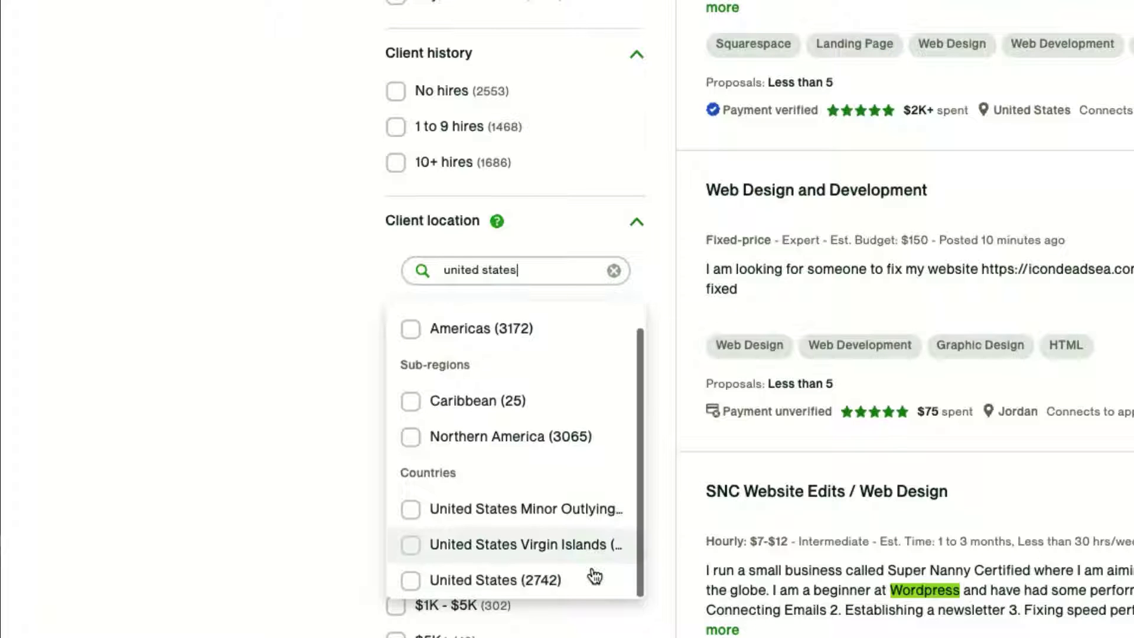
click(411, 580)
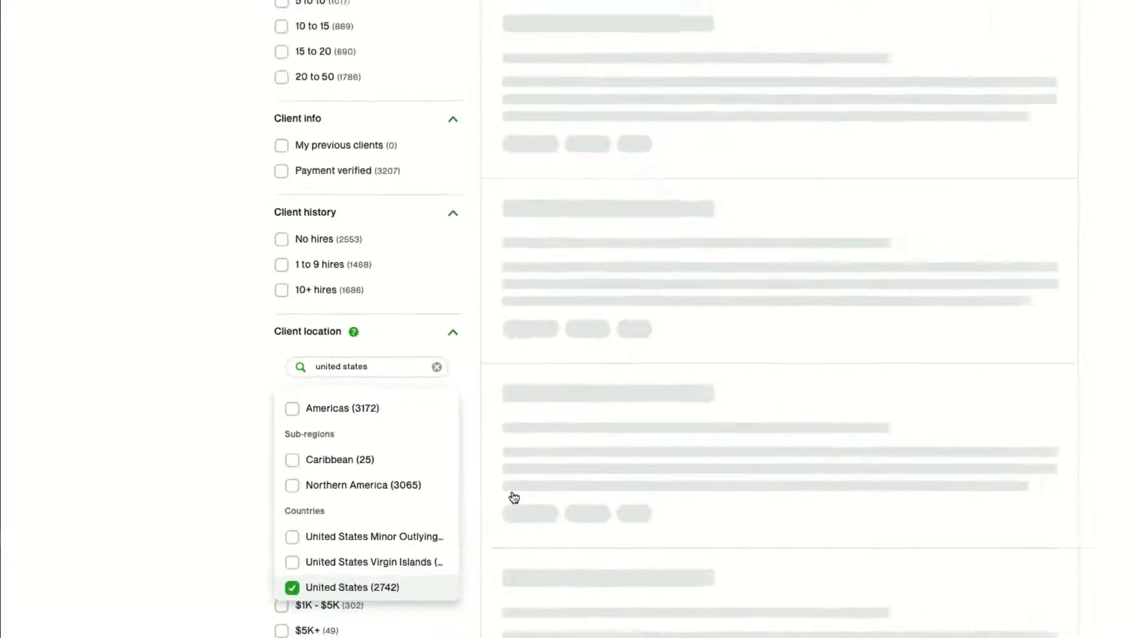
Open the Advanced Search, then cancel it to return to the 516 U.S.-only results.
scroll(767, 355, up, 10)
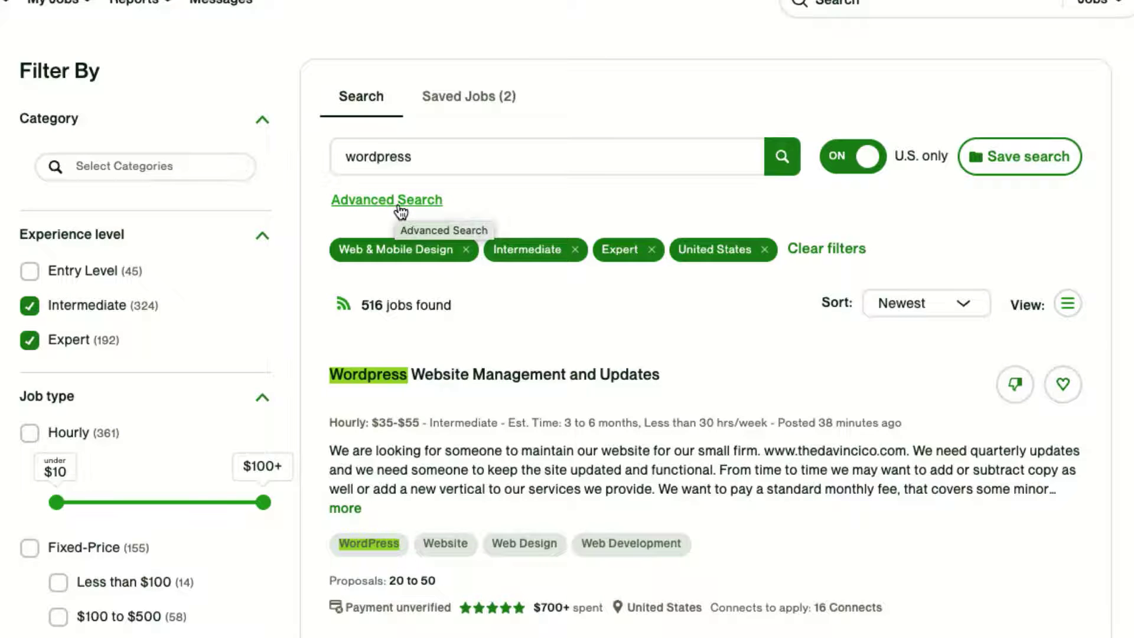
click(398, 203)
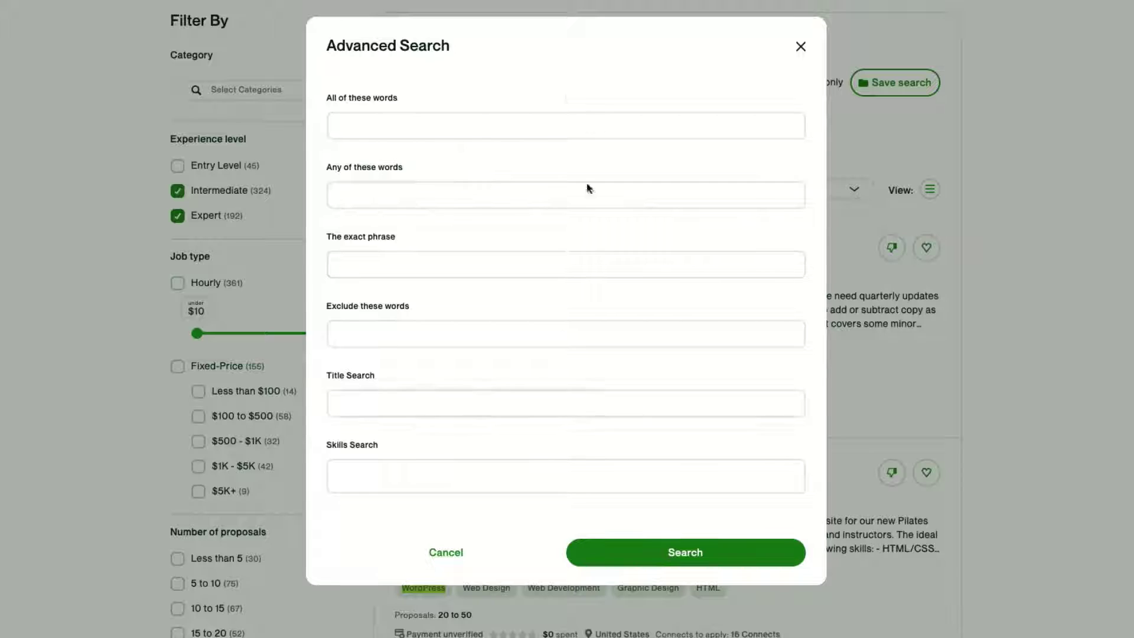
click(447, 553)
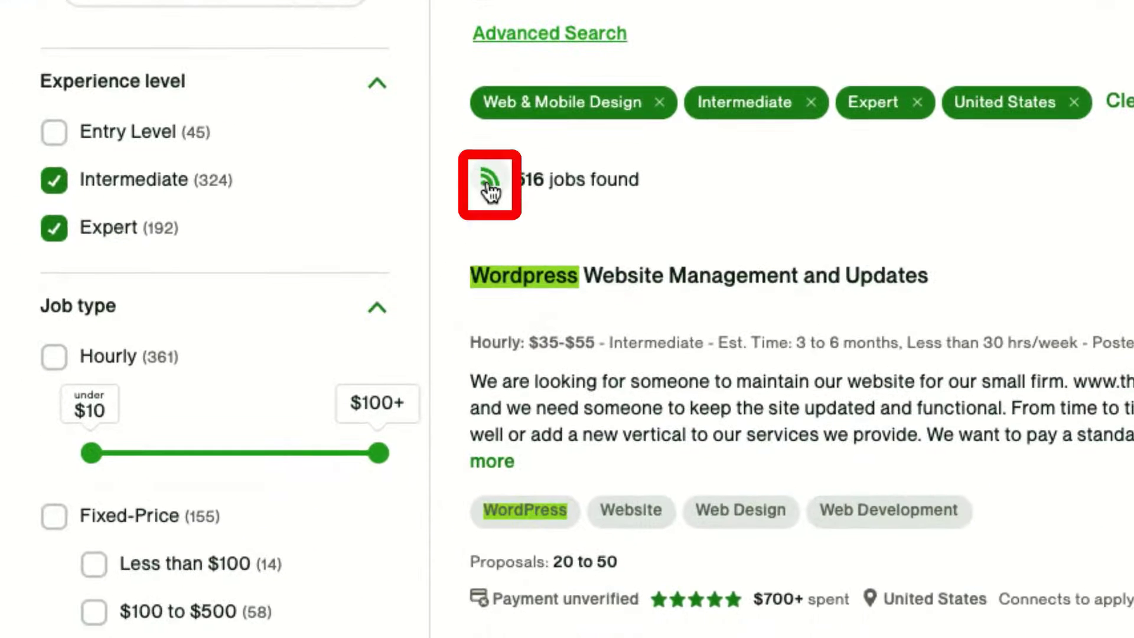
Open the filtered search's RSS feed in a new tab and select its full URL.
click(461, 207)
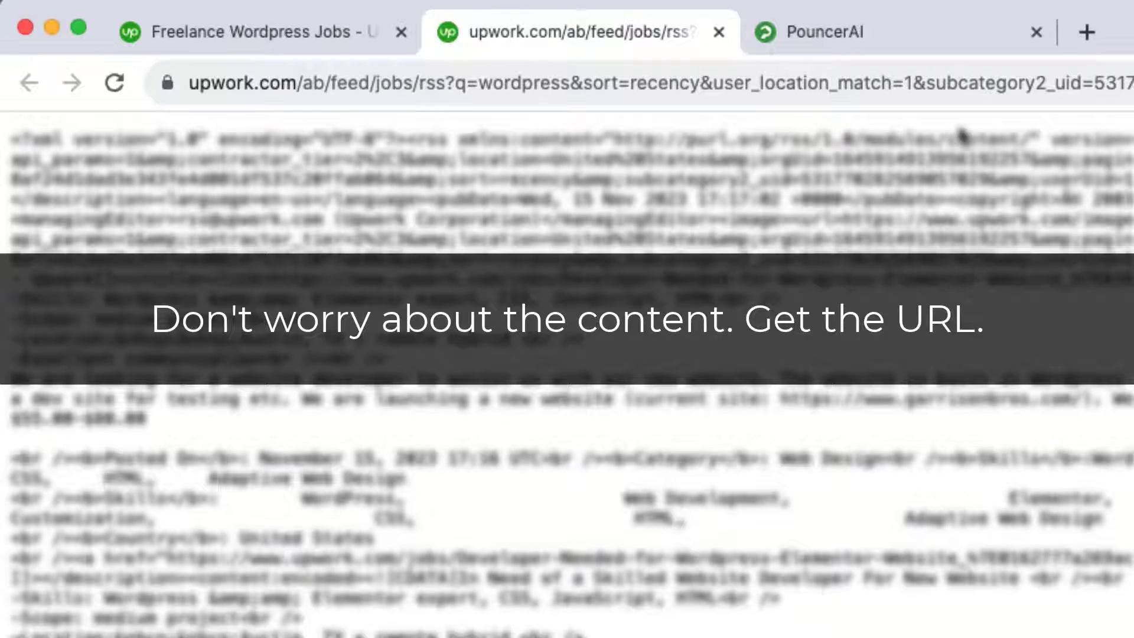
click(848, 83)
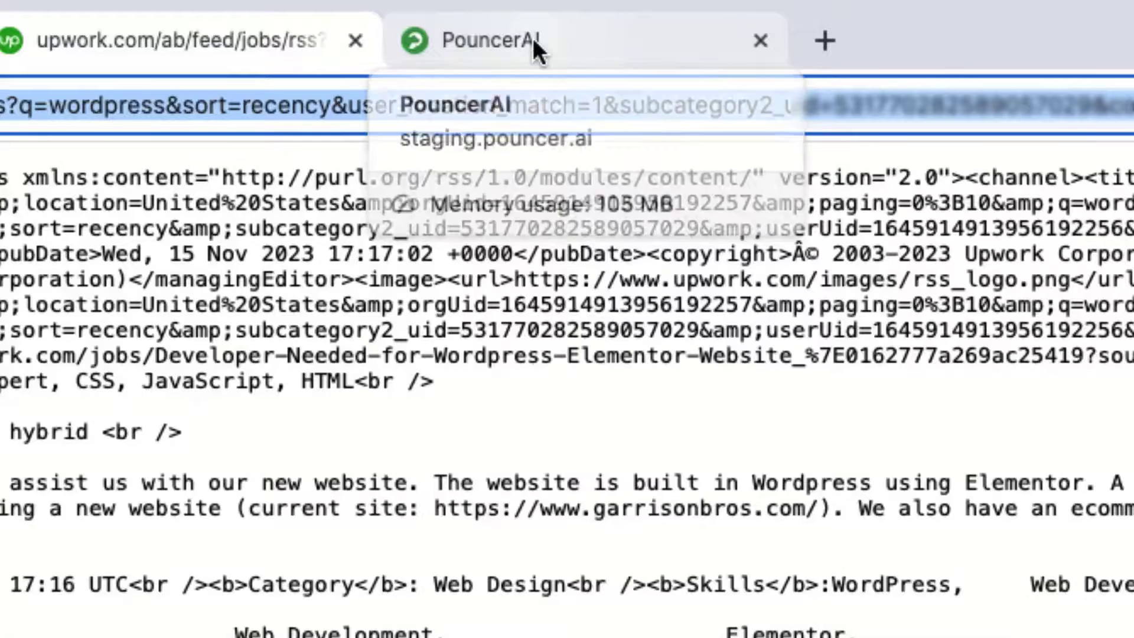
Create a PouncerAI RSS feed 'Wordpress US Only Intermediate and Expert' using the pasted Upwork URL.
click(533, 41)
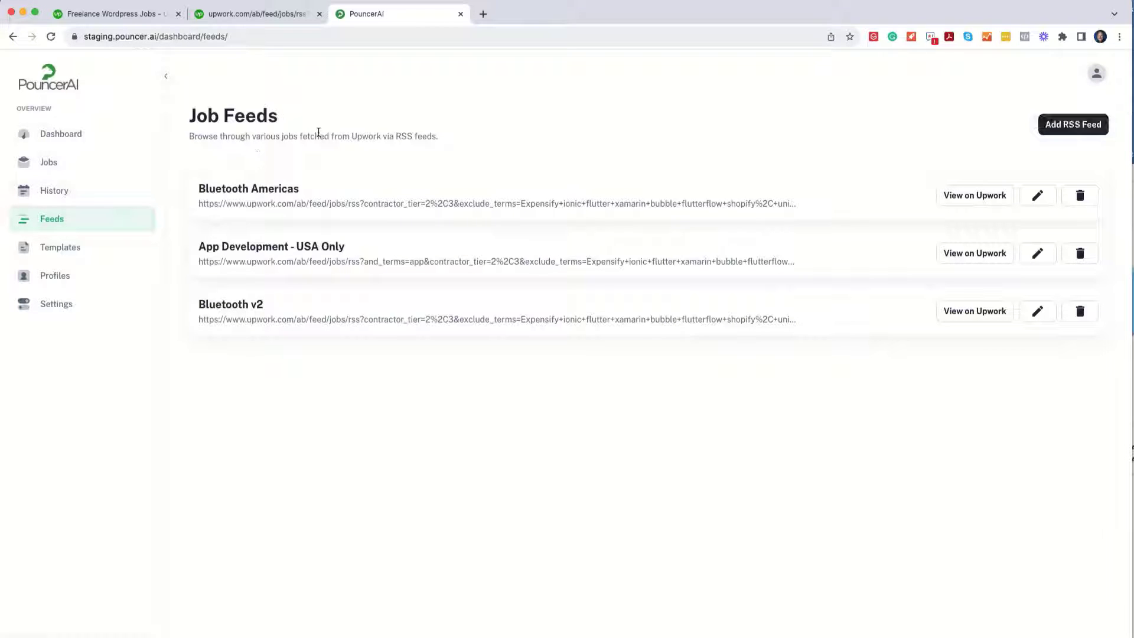
click(1063, 131)
click(513, 297)
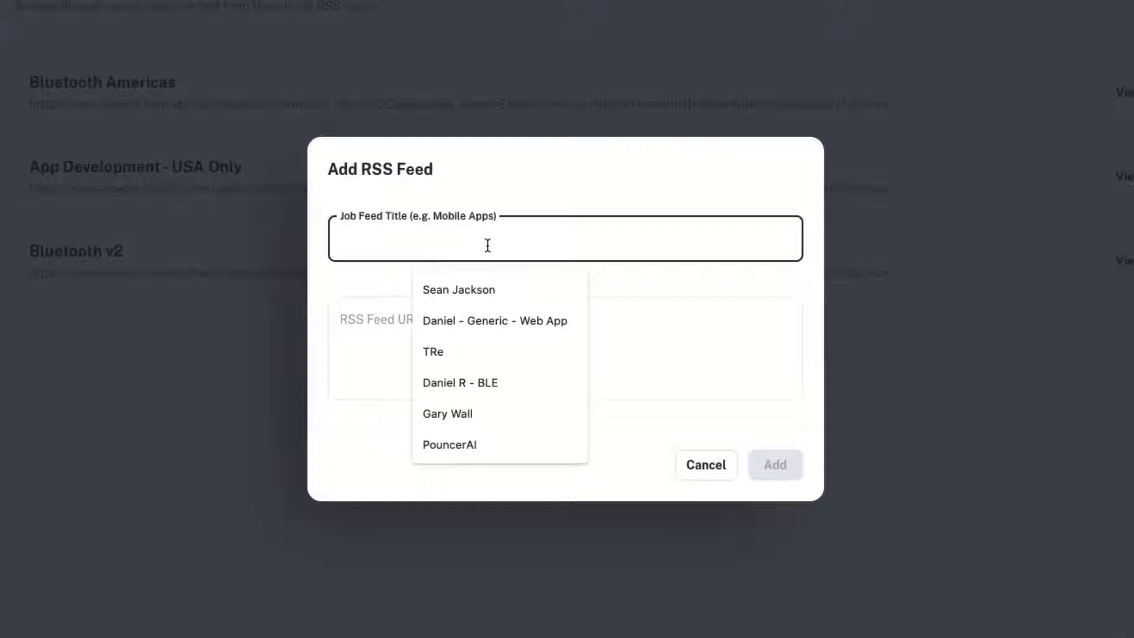
text(Wordpress US Only Intermedi)
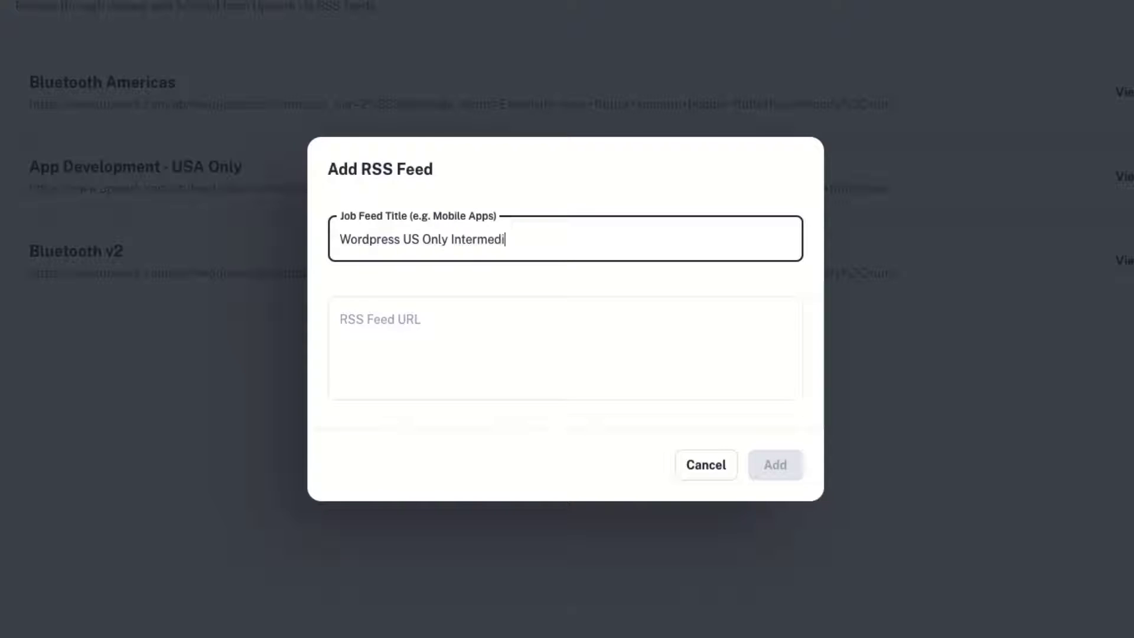
text(ate and E)
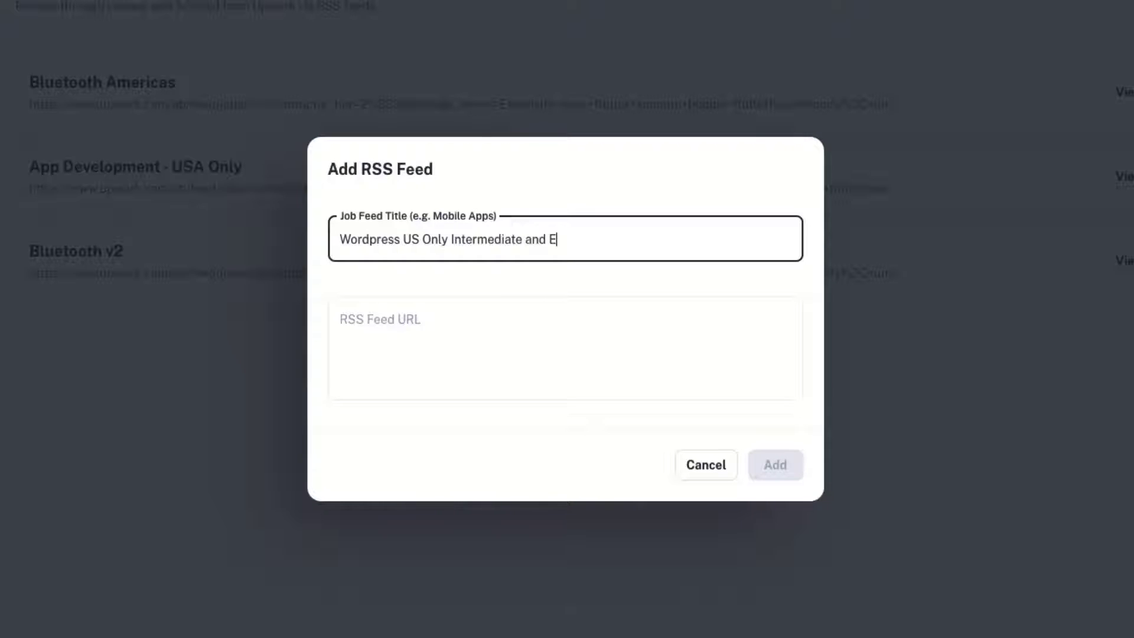
text(xpert)
click(341, 320)
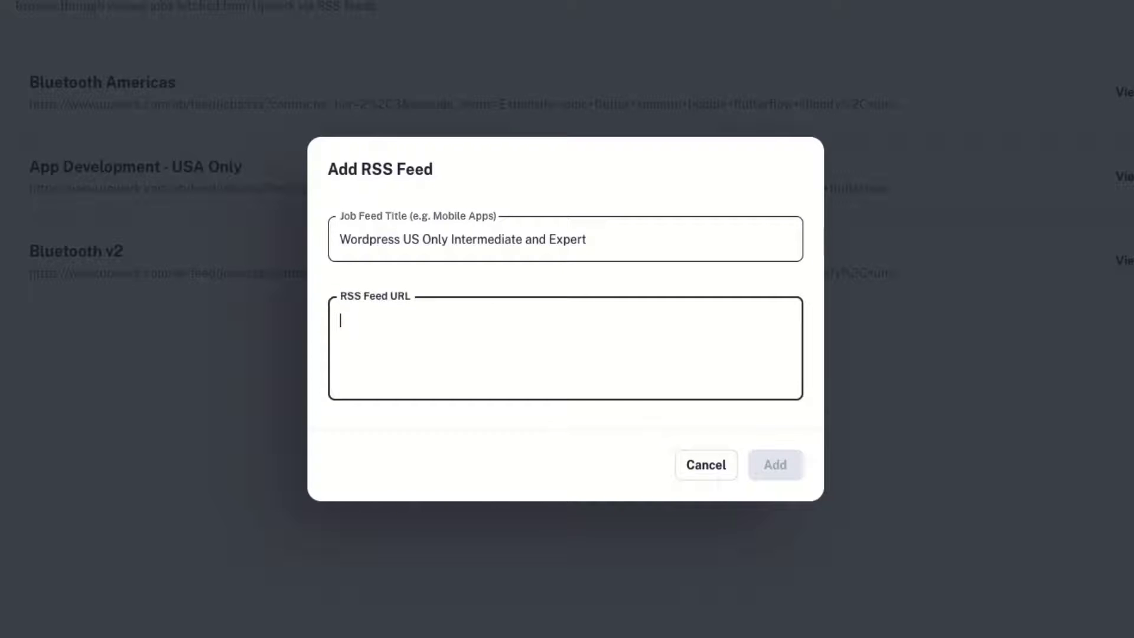
key(ctrl+v)
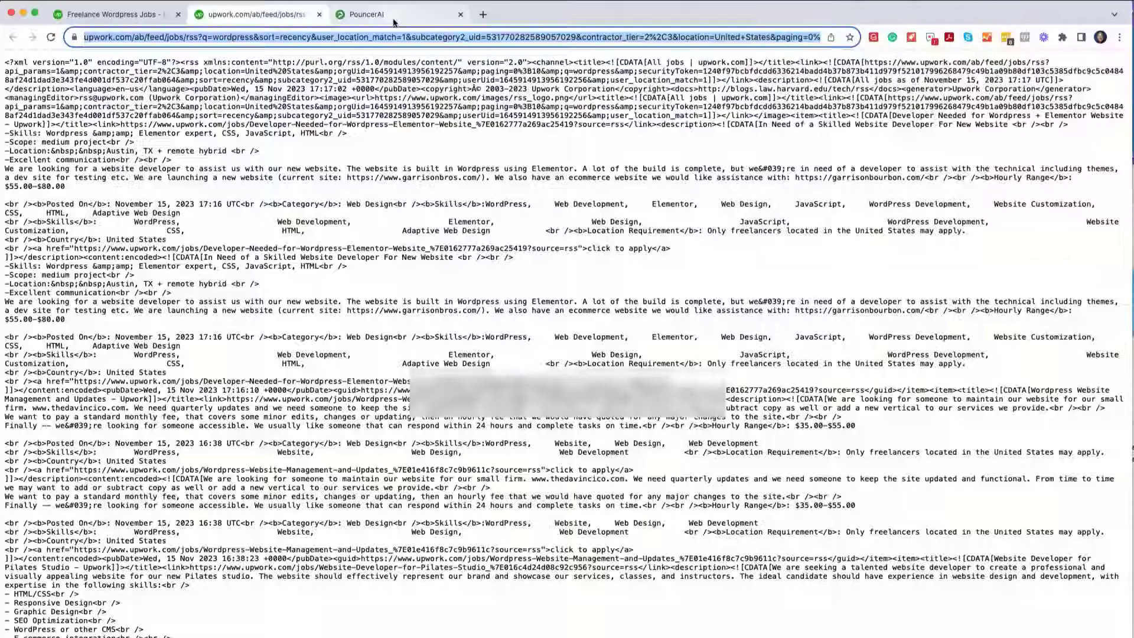
click(393, 22)
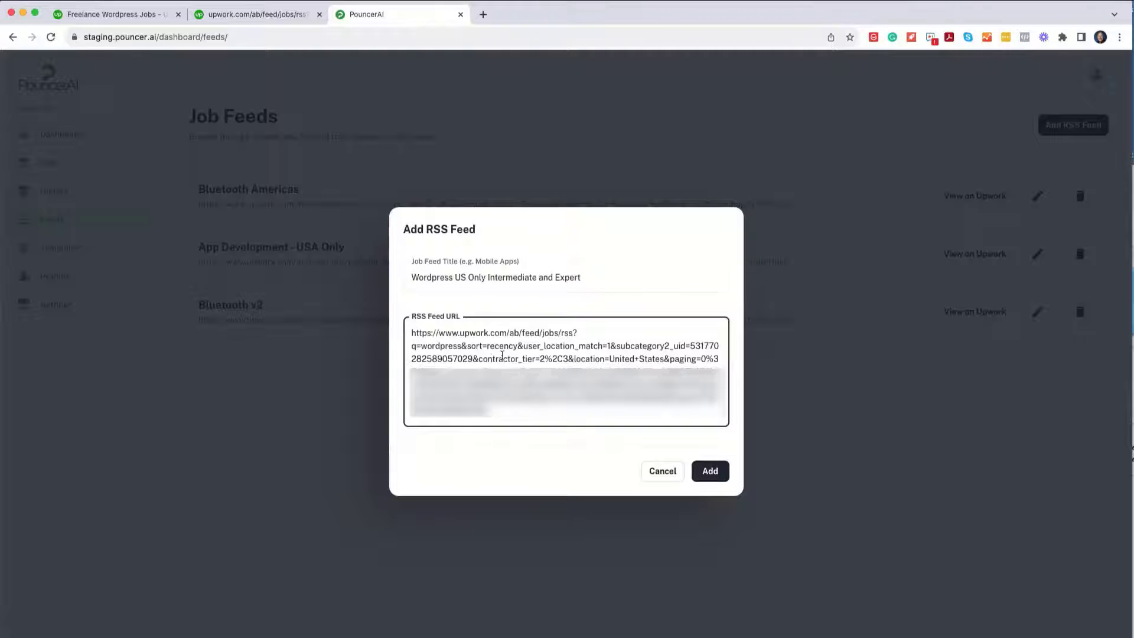
click(711, 471)
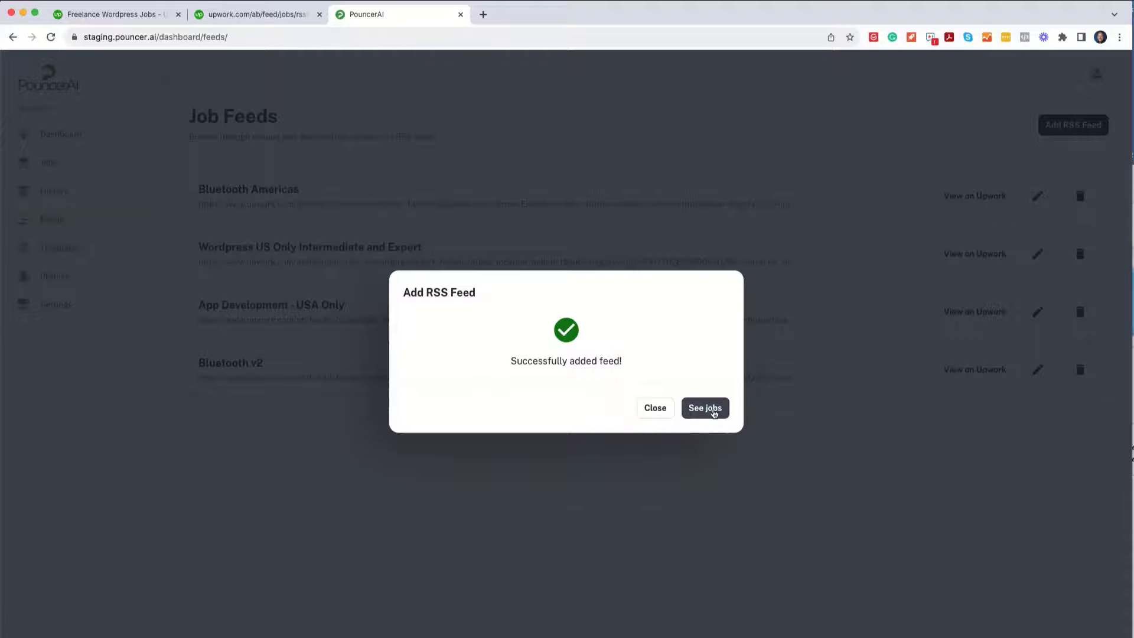
Go from the success dialog to the Jobs page, now listing 2144 jobs.
click(714, 410)
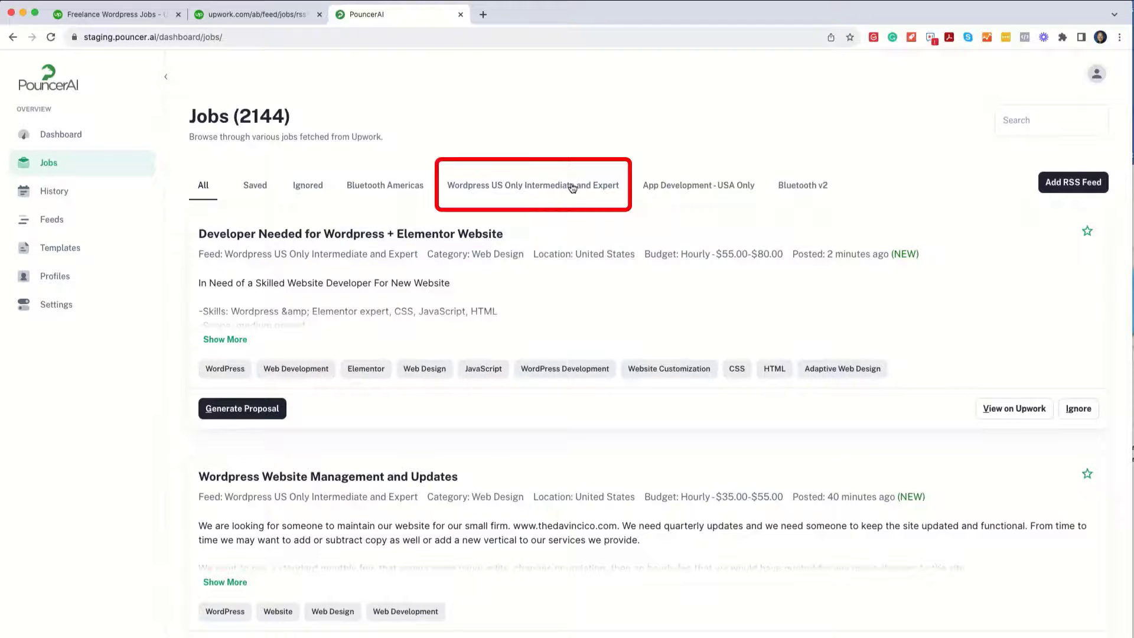
Browse the 30 jobs in the Wordpress US Only Intermediate and Expert tab, expanding and collapsing one description.
click(547, 189)
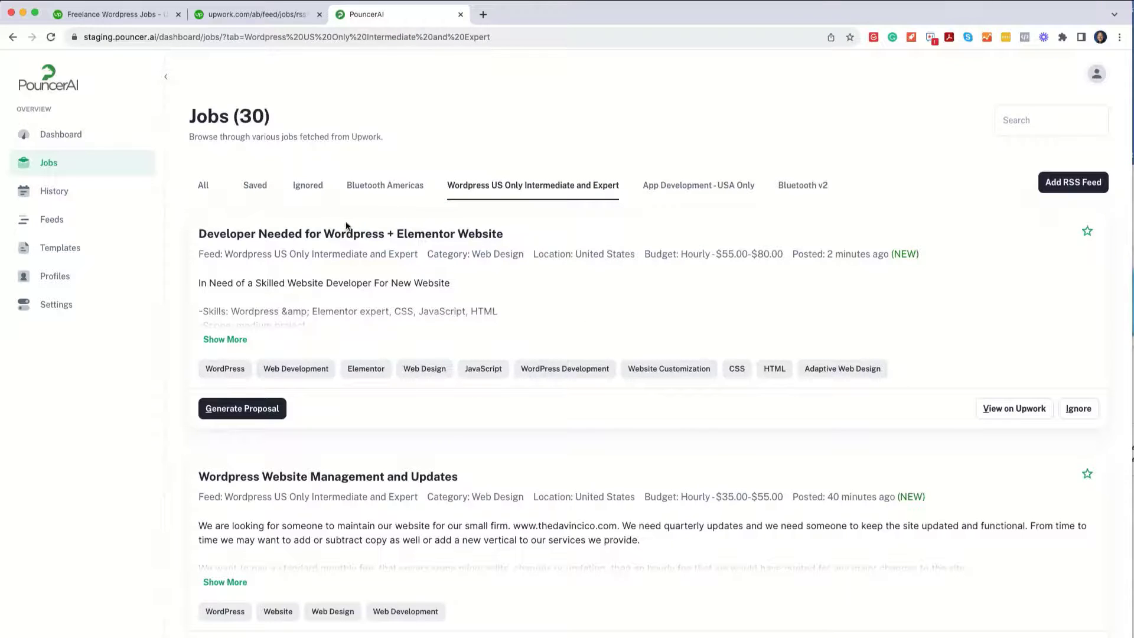
scroll(551, 272, down, 1)
scroll(550, 272, down, 2)
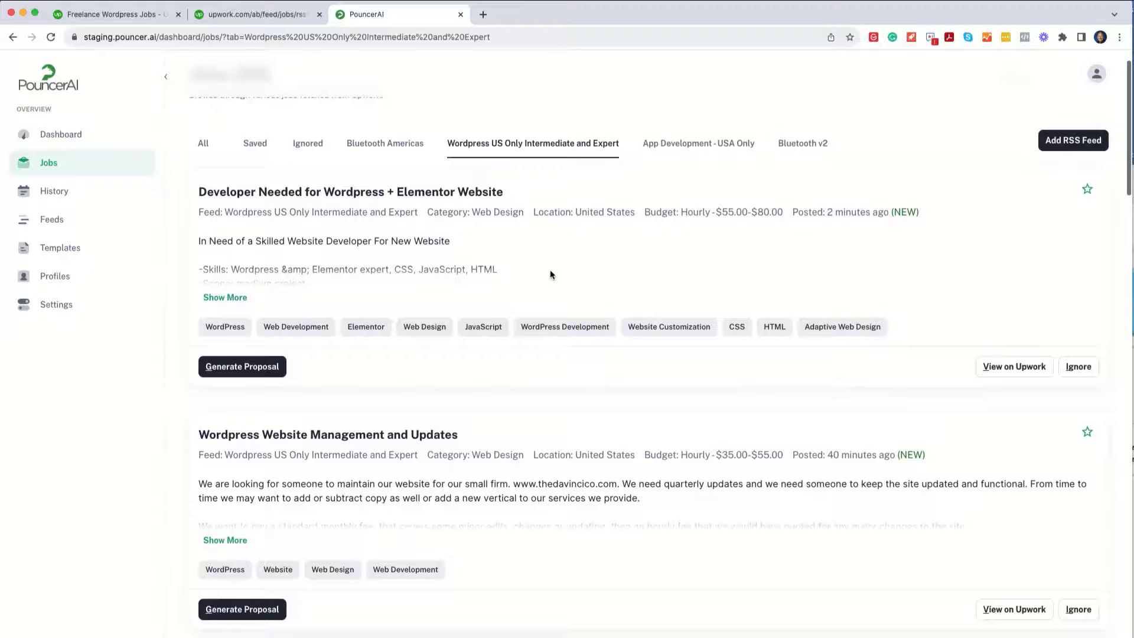
scroll(618, 269, down, 5)
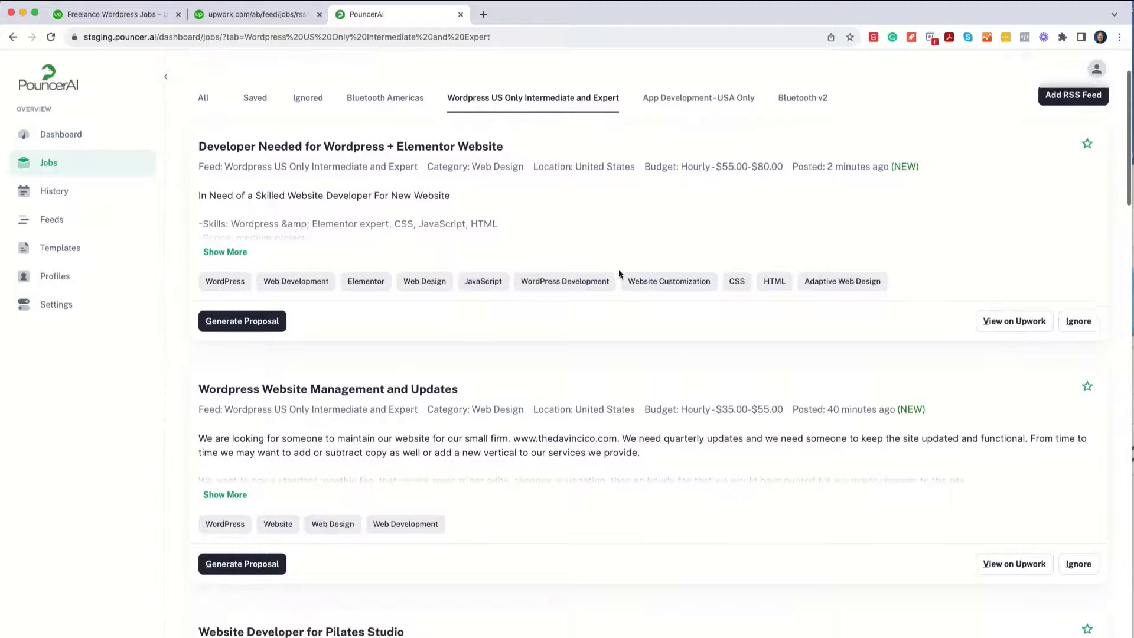
scroll(618, 274, up, 8)
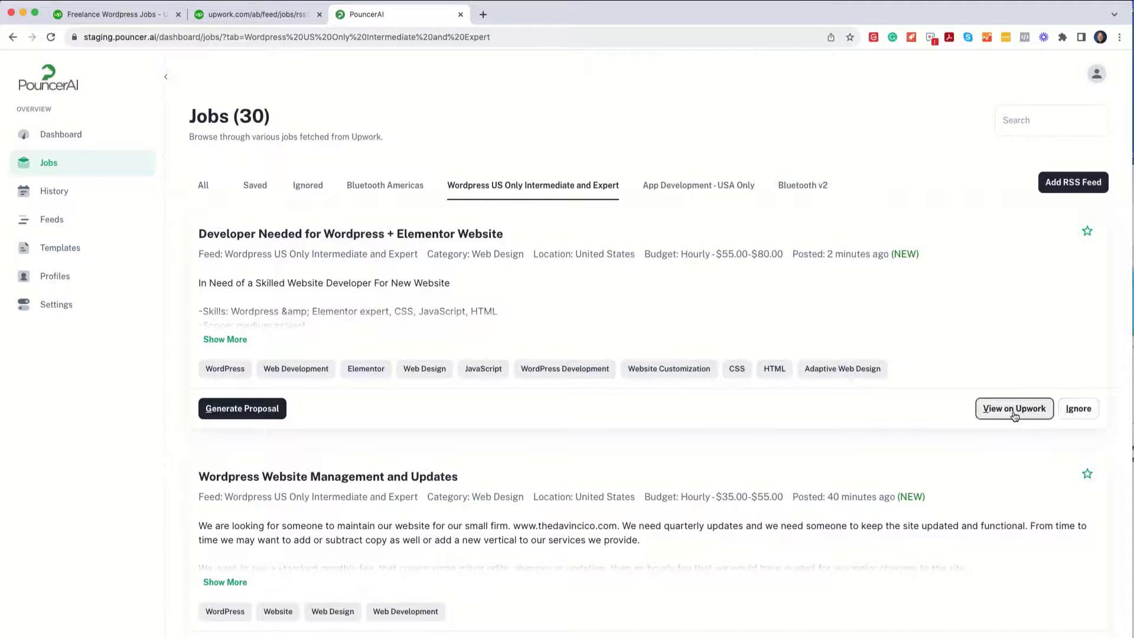
click(223, 339)
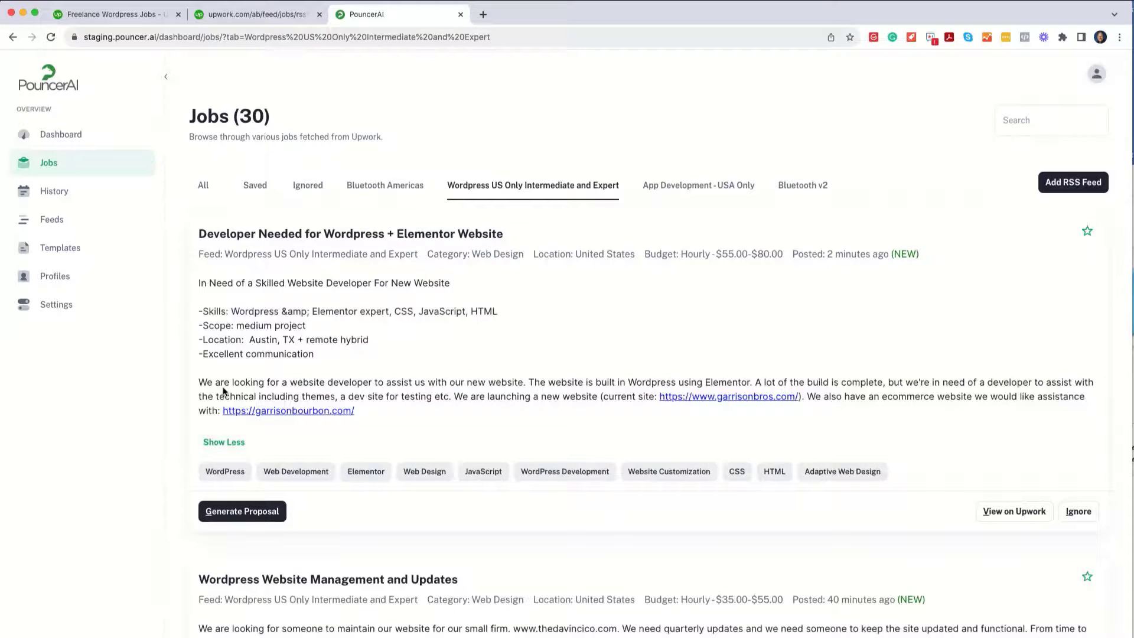
click(221, 443)
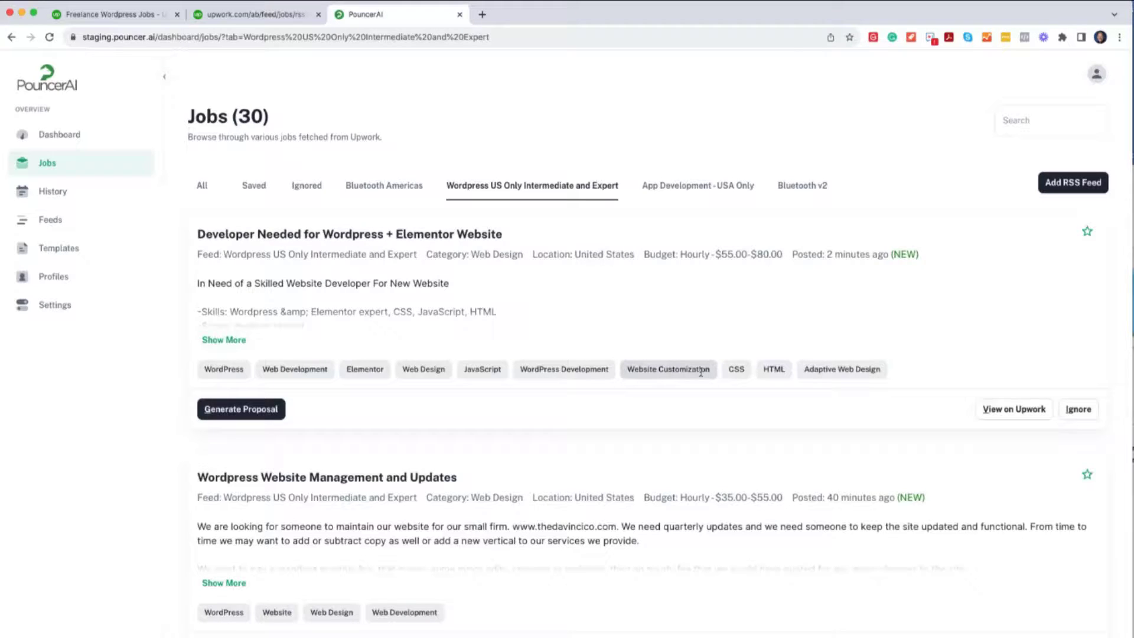
click(98, 14)
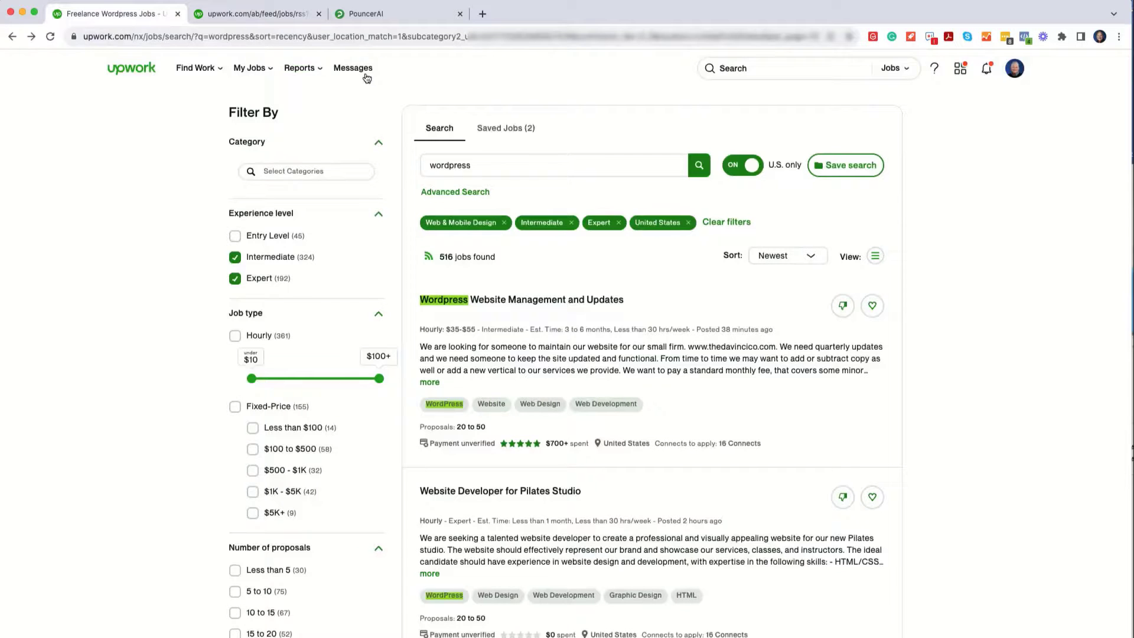
click(428, 257)
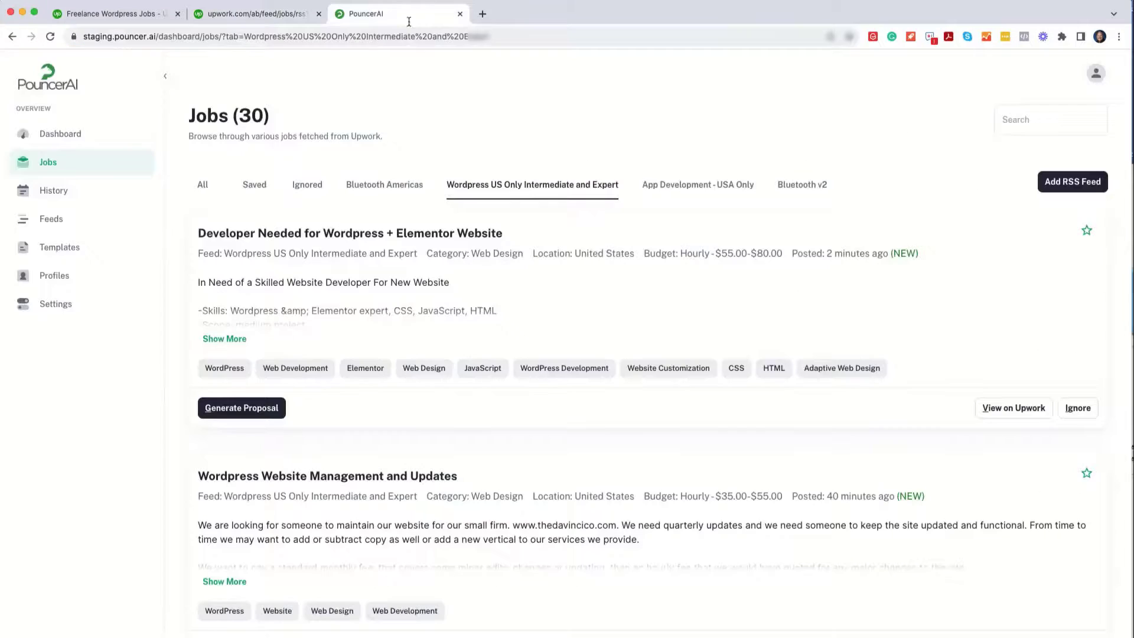
click(75, 225)
click(1054, 125)
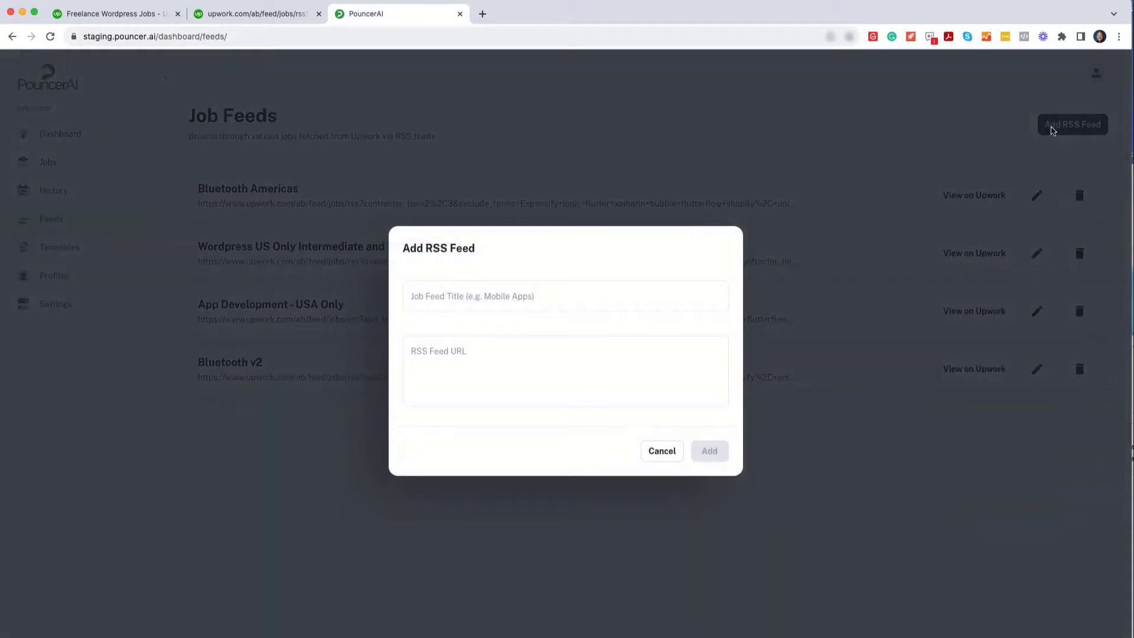
click(689, 364)
click(675, 458)
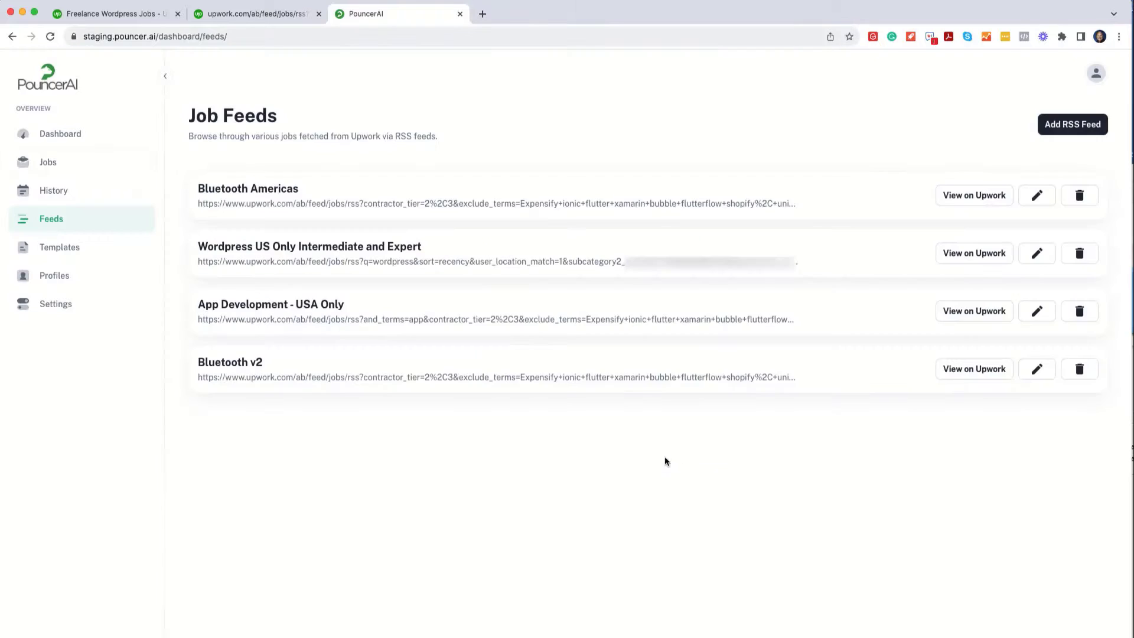
click(67, 164)
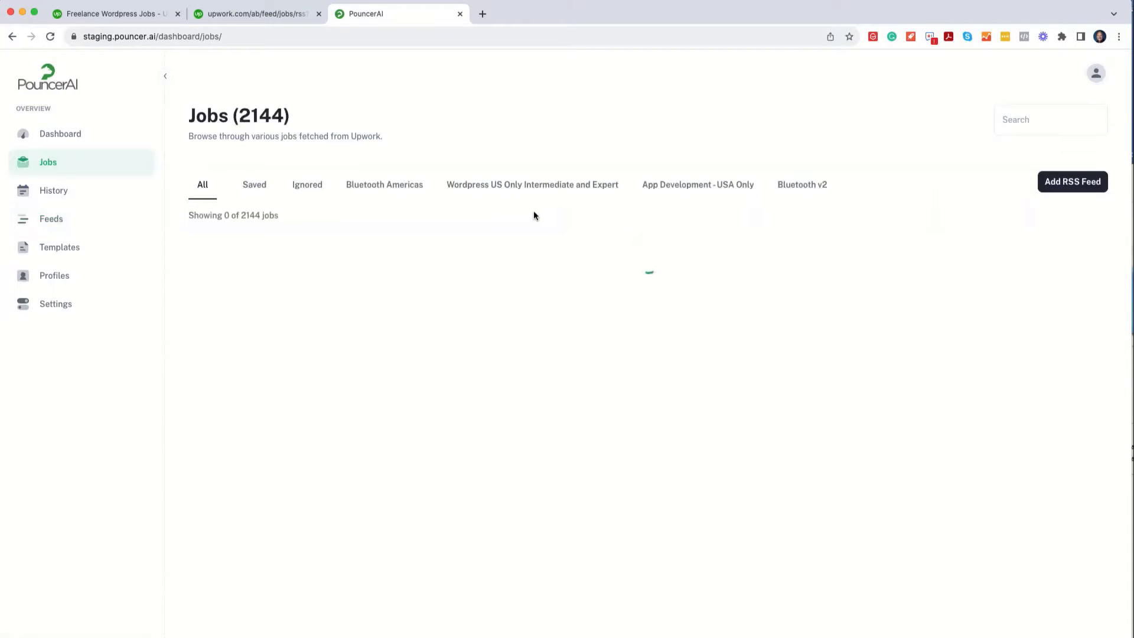
click(537, 187)
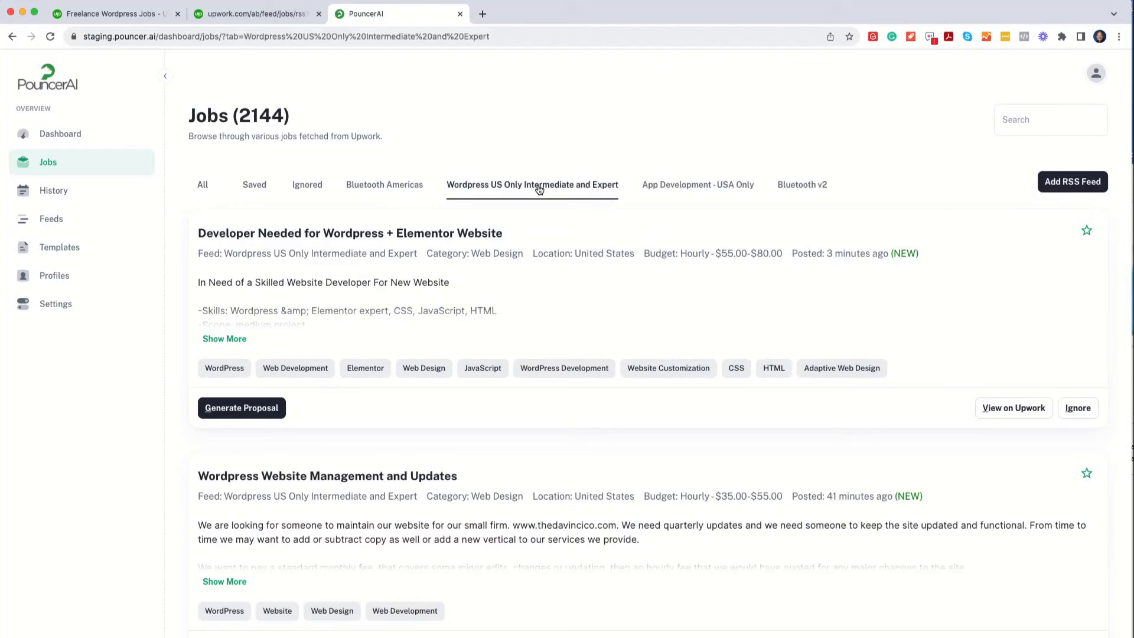